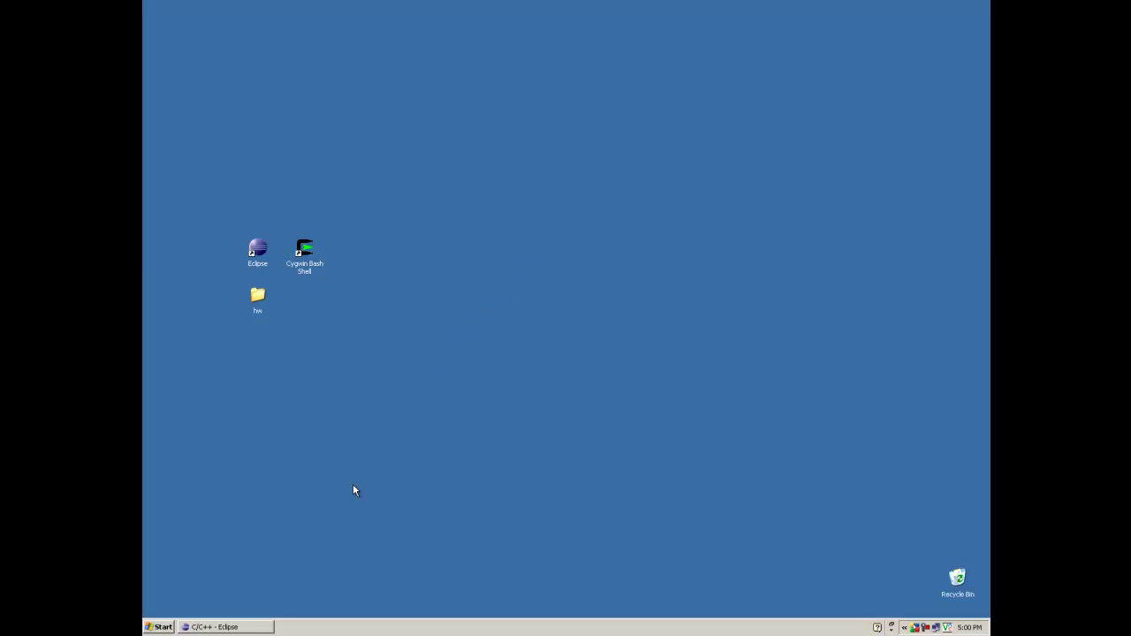
Restore the Eclipse window and build the uart_gpio project.
left_click(251, 627)
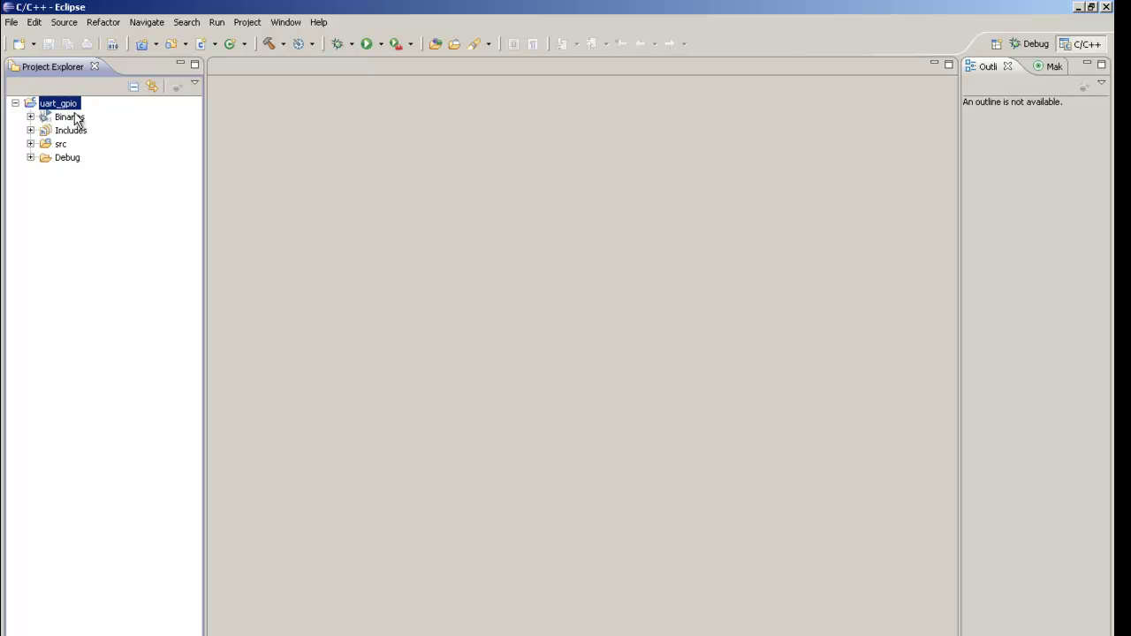
left_click(265, 46)
Minimise Eclipse, browse into hw\sim\xilinx\modelsim\scripts, then return to the modelsim folder.
left_click(1079, 6)
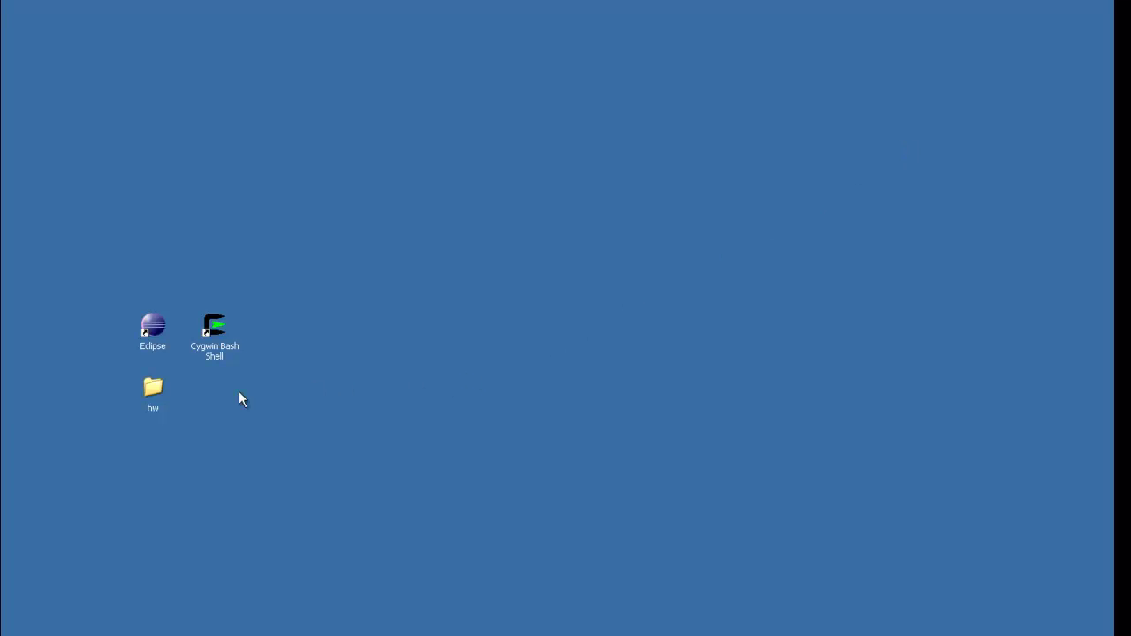
double_click(155, 390)
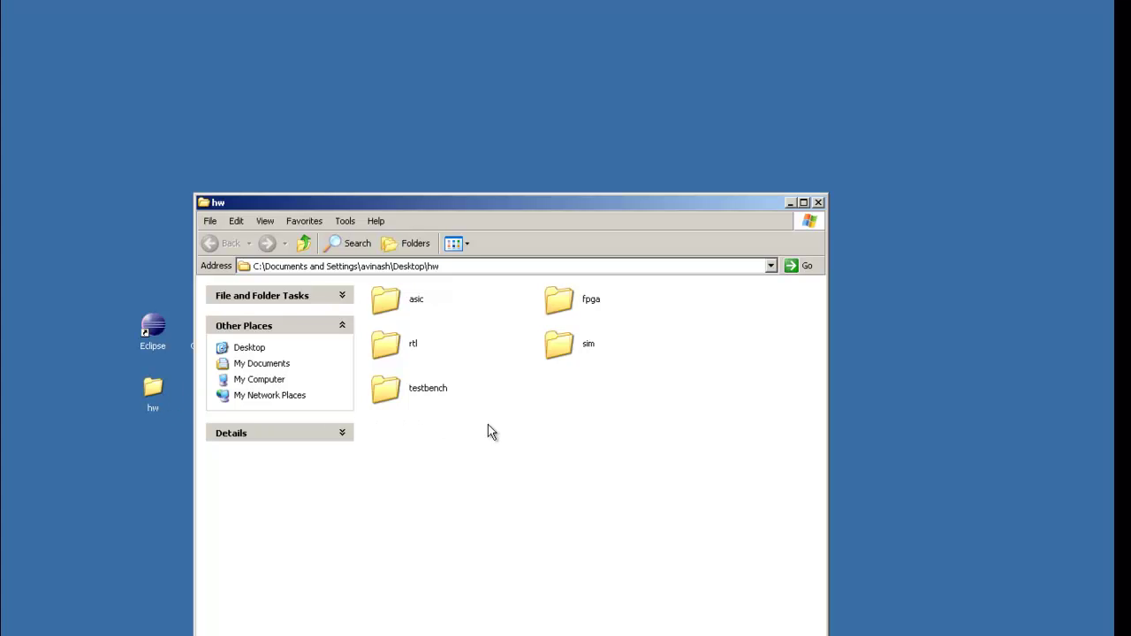
double_click(561, 349)
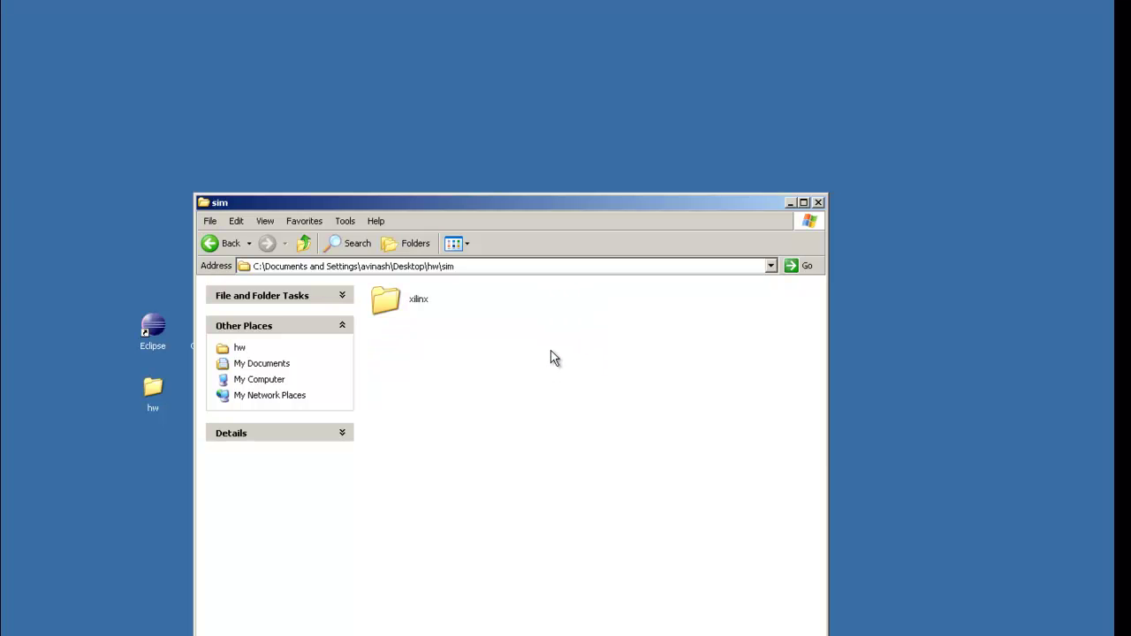
double_click(405, 303)
double_click(404, 301)
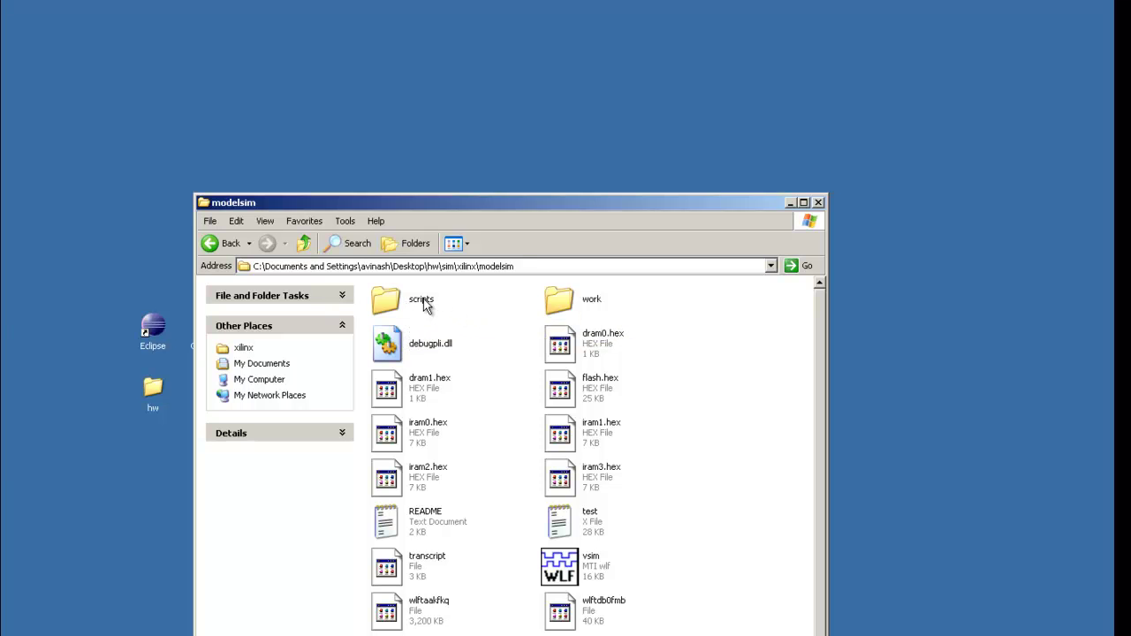
double_click(426, 305)
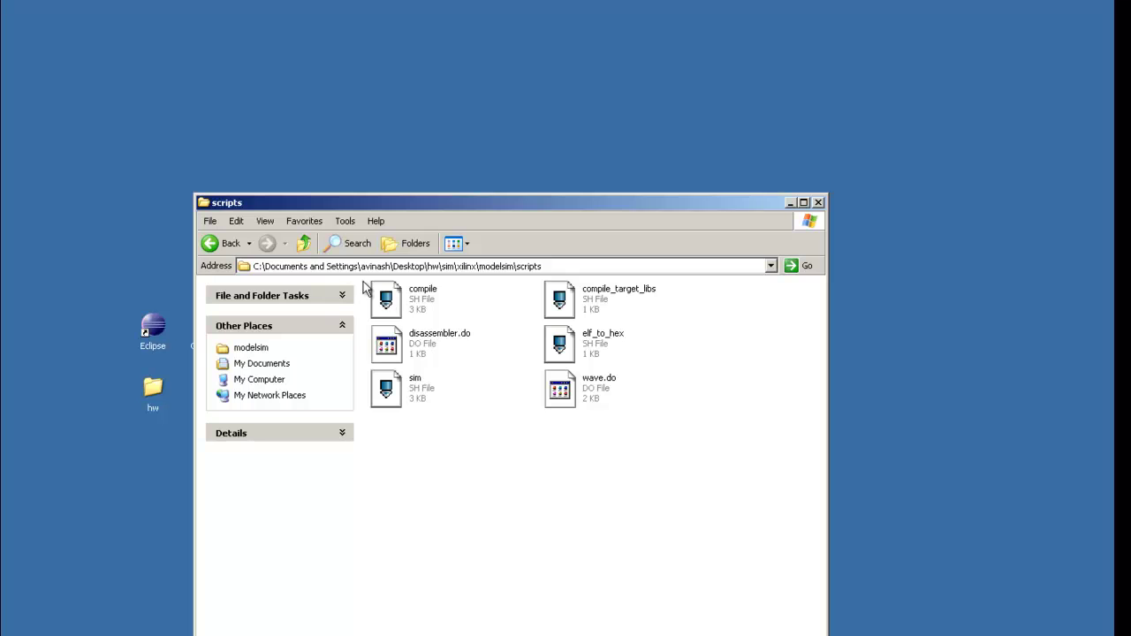
left_click(226, 245)
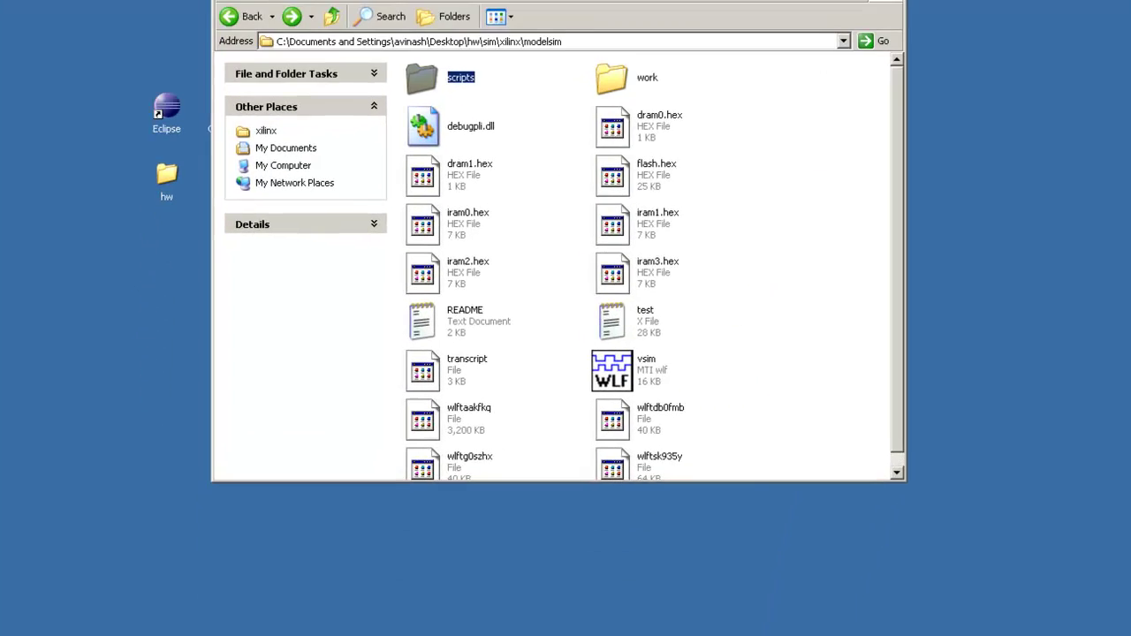
Close the folder window and open Environment Variables from My Computer's Advanced system properties.
key("alt+F4")
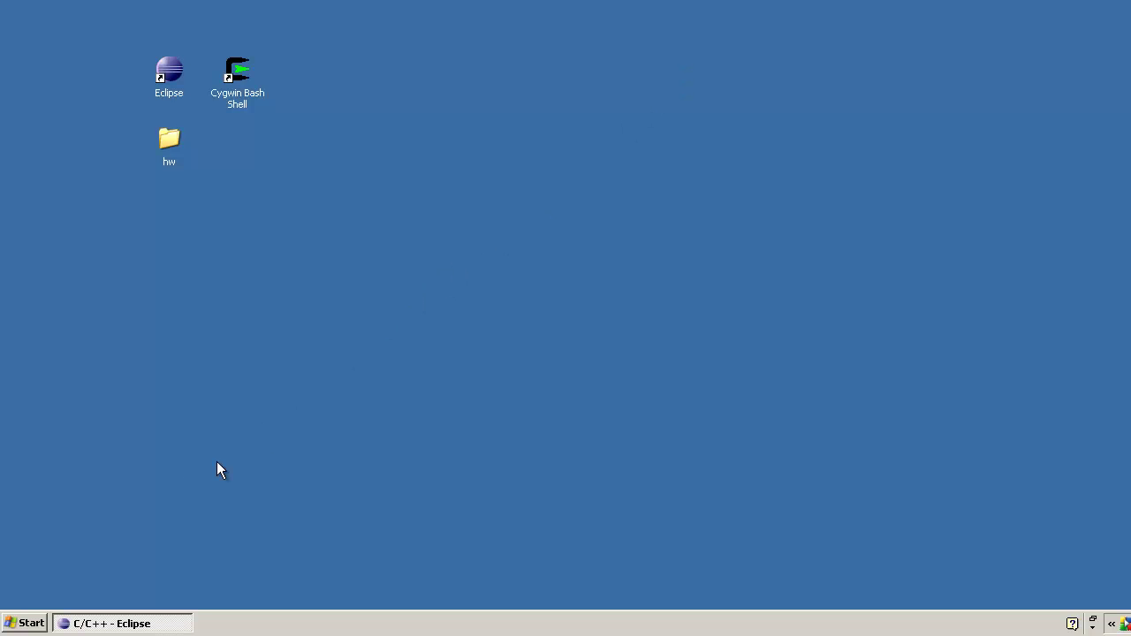
left_click(25, 621)
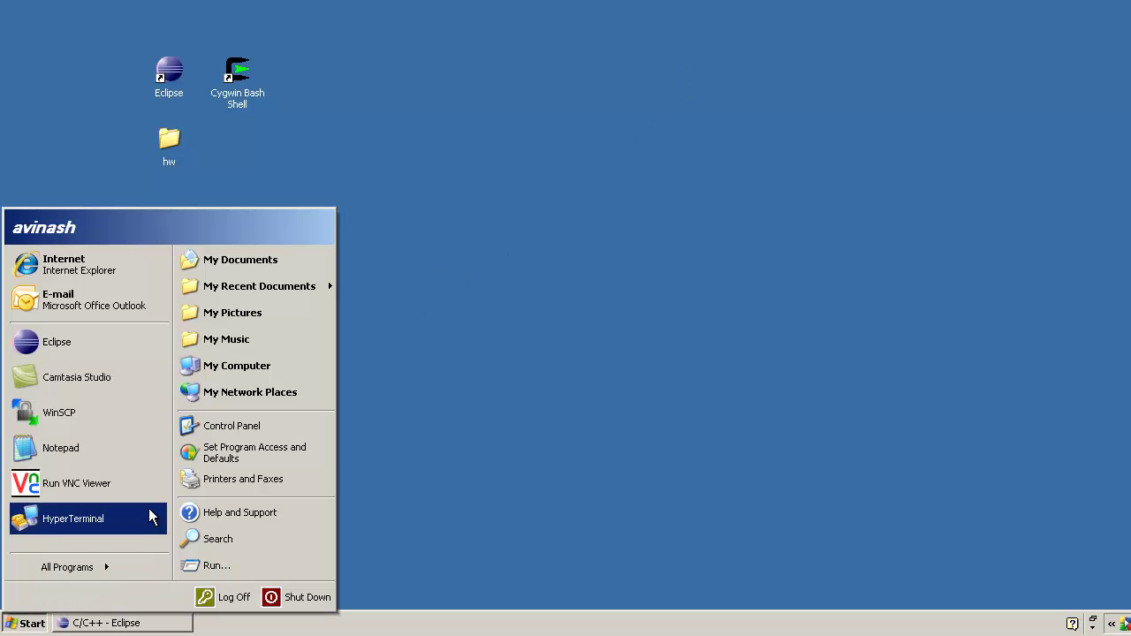
right_click(209, 365)
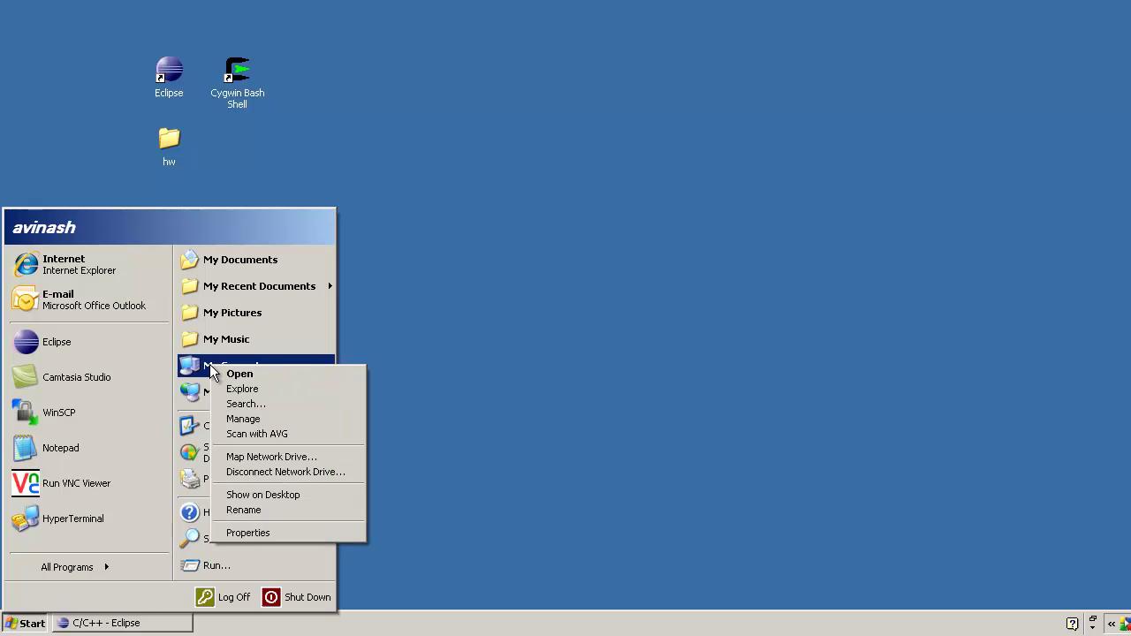
left_click(240, 549)
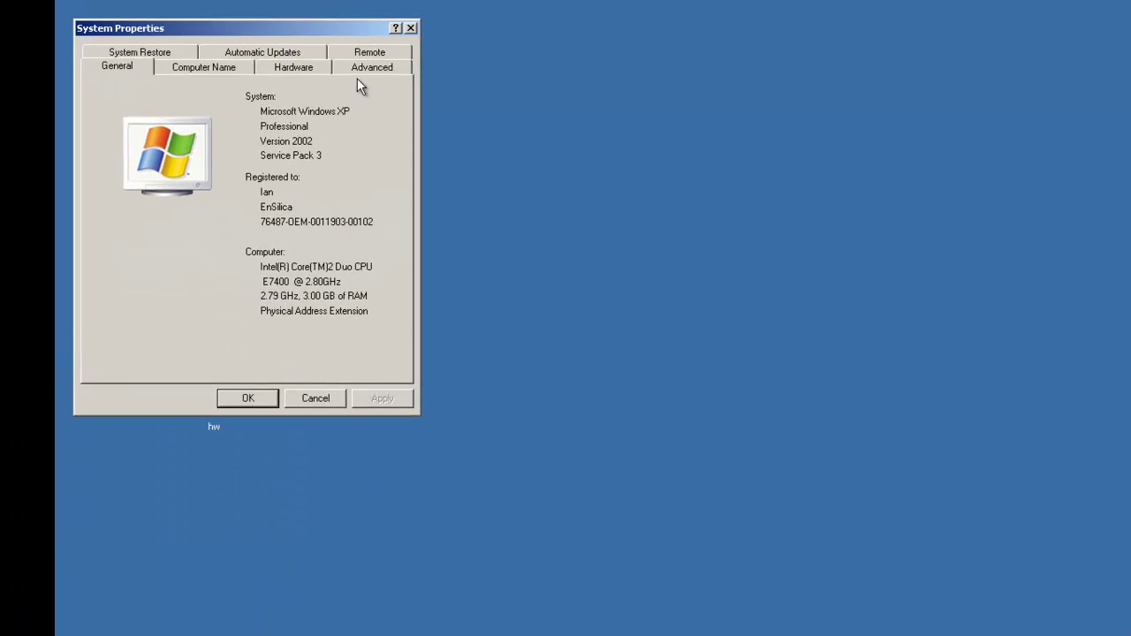
left_click(361, 70)
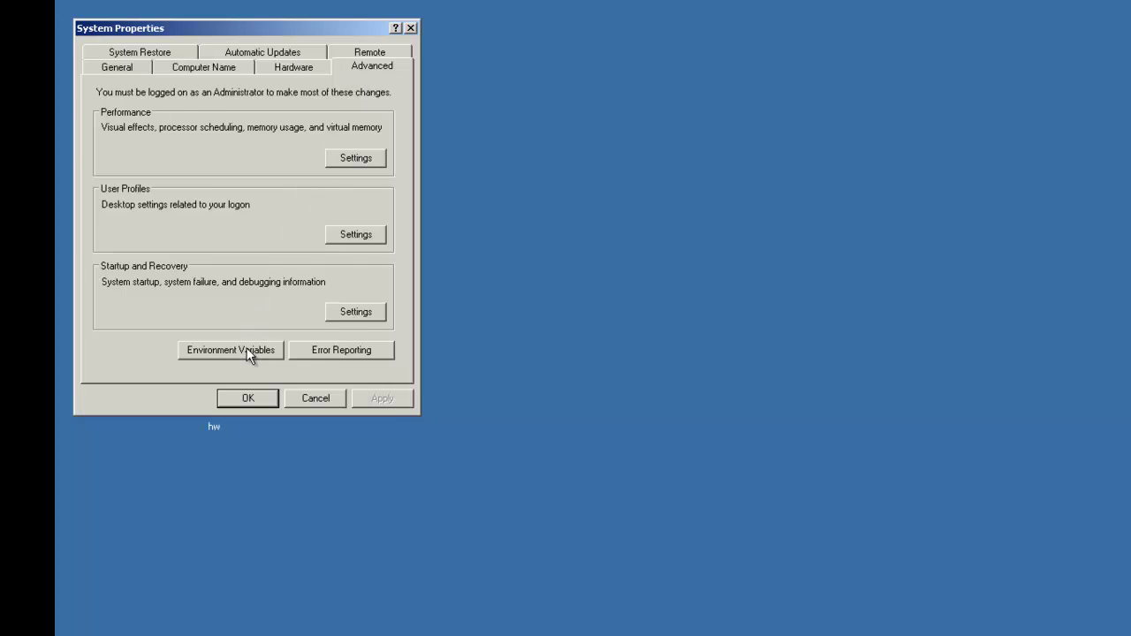
left_click(231, 350)
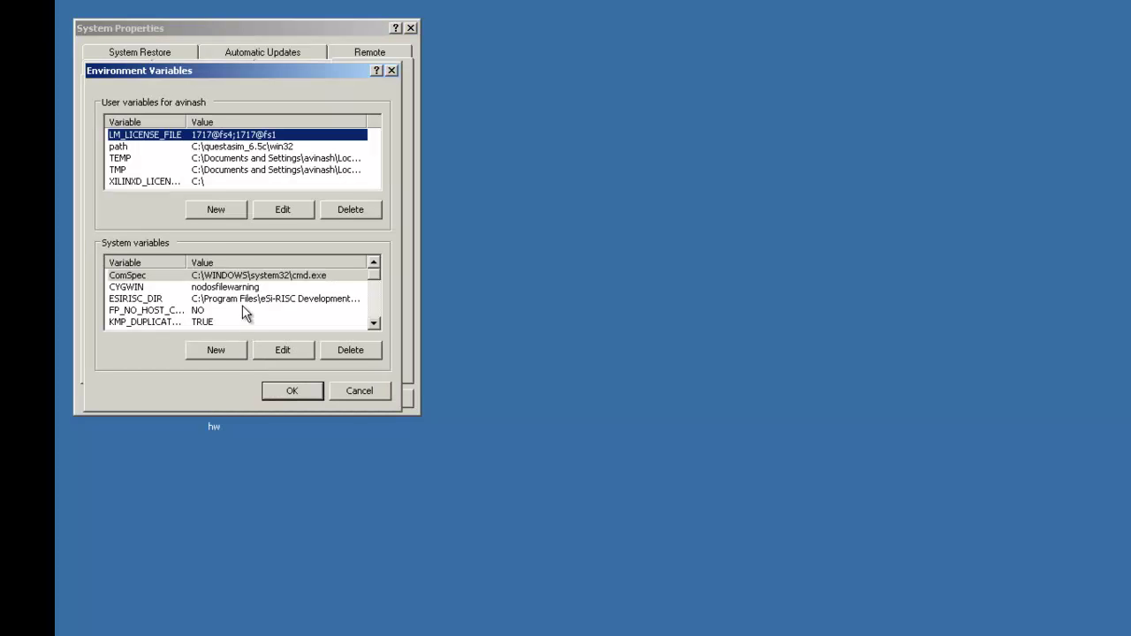
Add user variable ISE_DIR with value C:\Xilinx\12.2\ISE_DS\ISE and accept the changes.
left_click(209, 216)
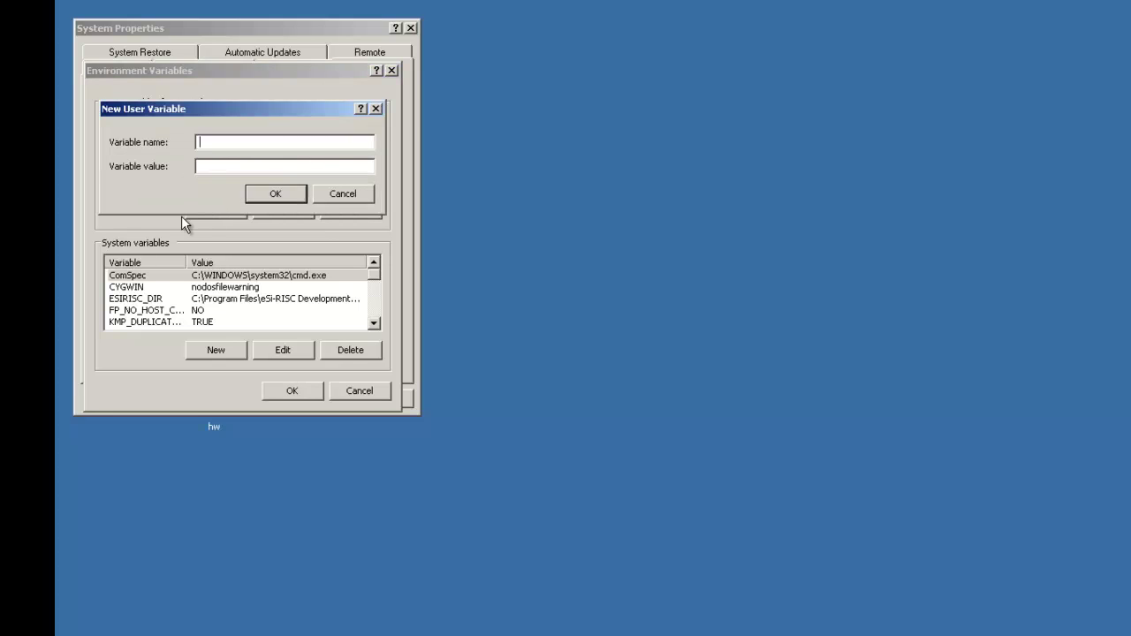
type("ISE_DIR")
left_click(197, 168)
type("nx")
type("x")
type("\\12.2\\")
type("ISE")
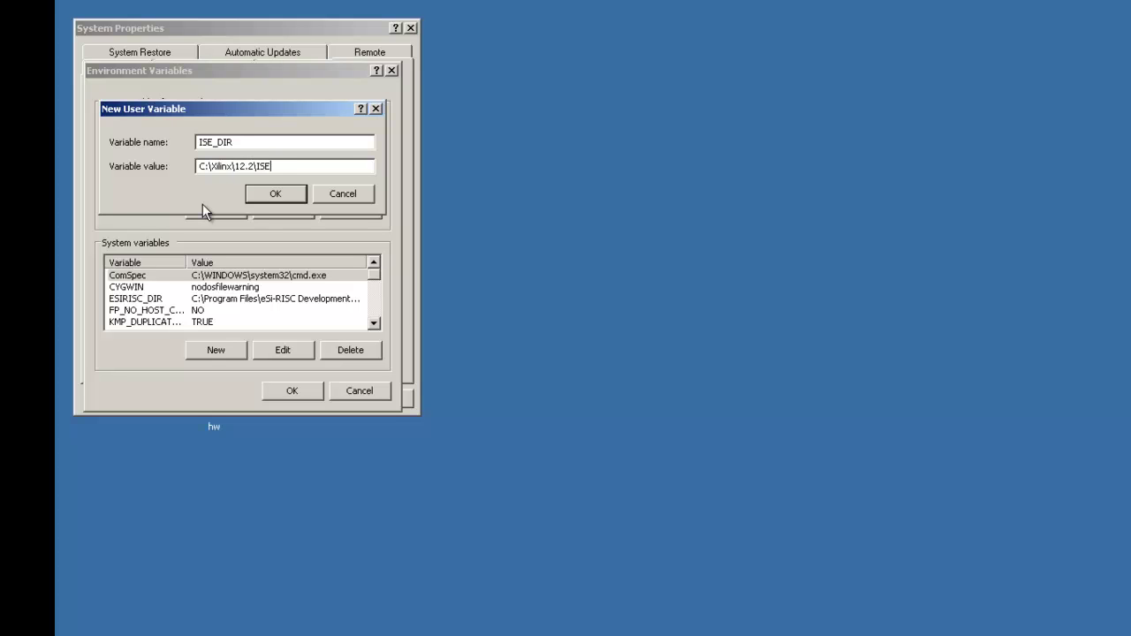
type("_DS\\ISE")
left_click(269, 196)
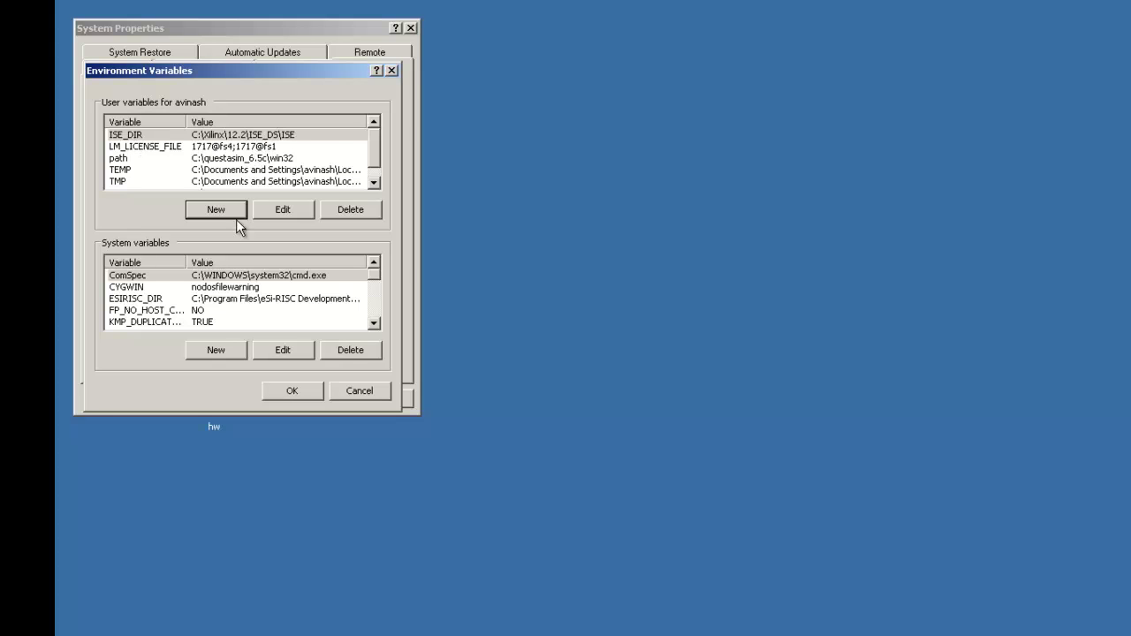
left_click(294, 389)
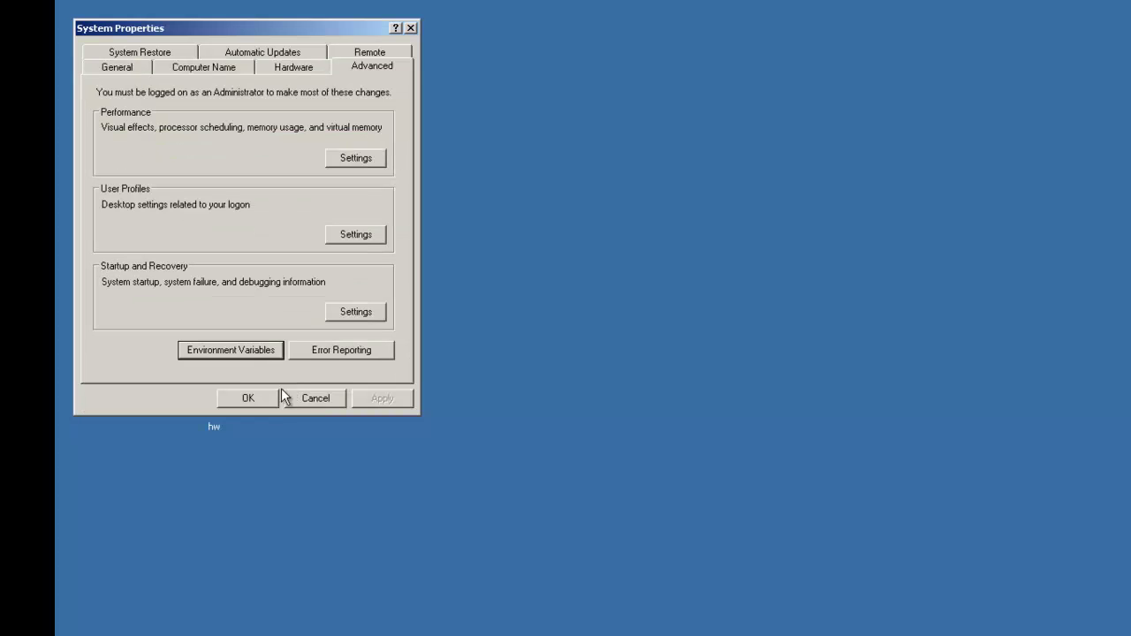
Close System Properties, centre the Cygwin window, and cd into the user's home under Documents and Settings.
left_click(248, 399)
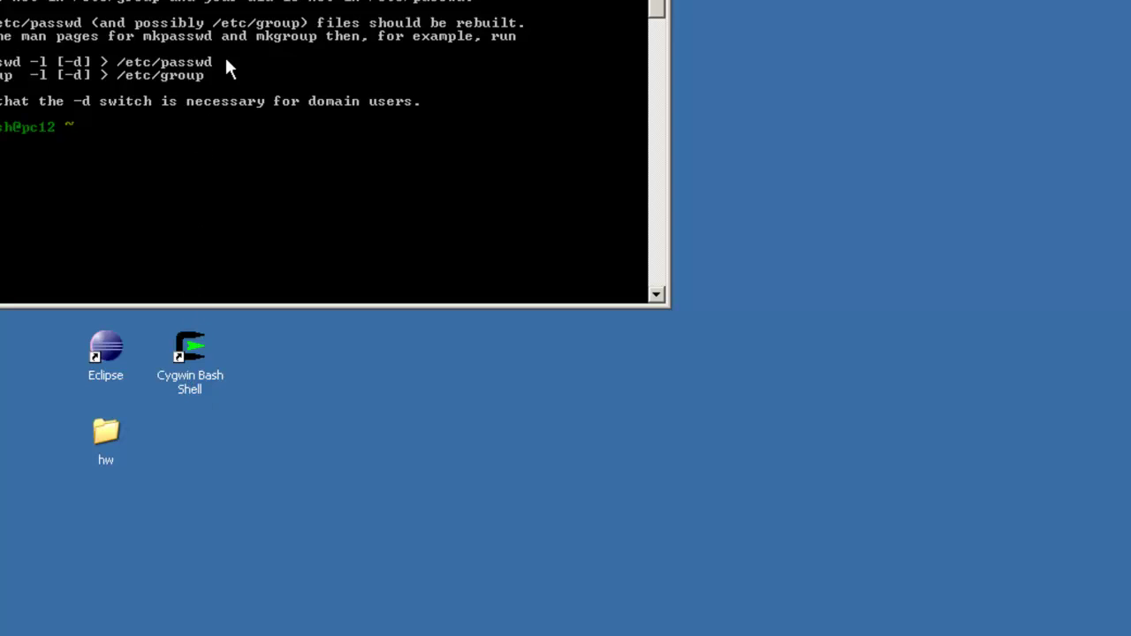
left_click_drag(272, 0, 627, 228)
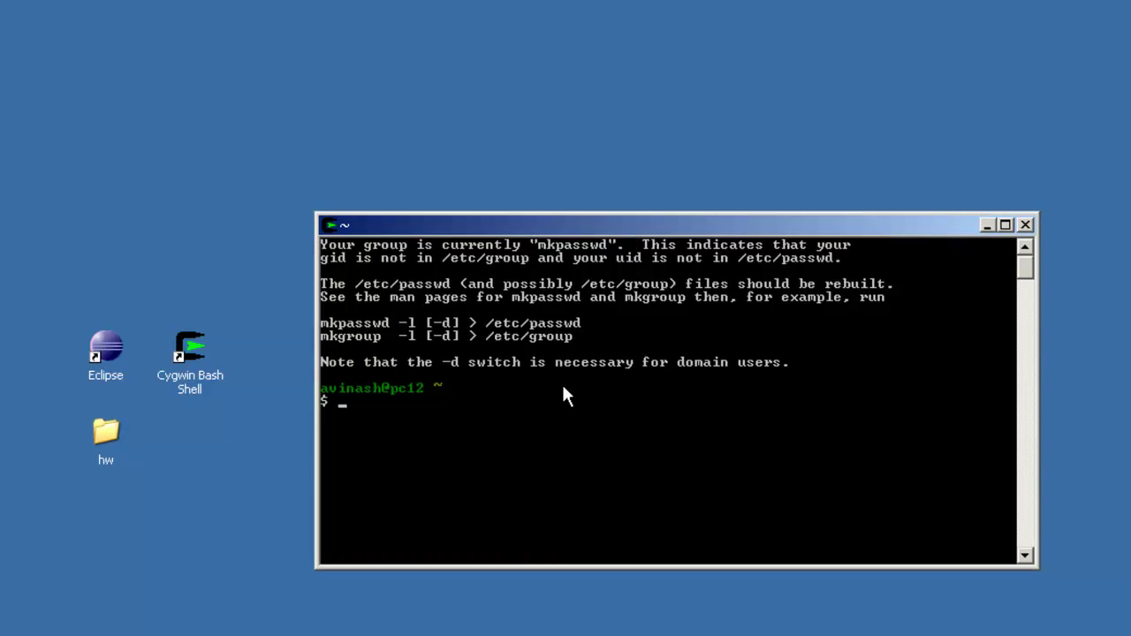
type("cd c:")
key("Return")
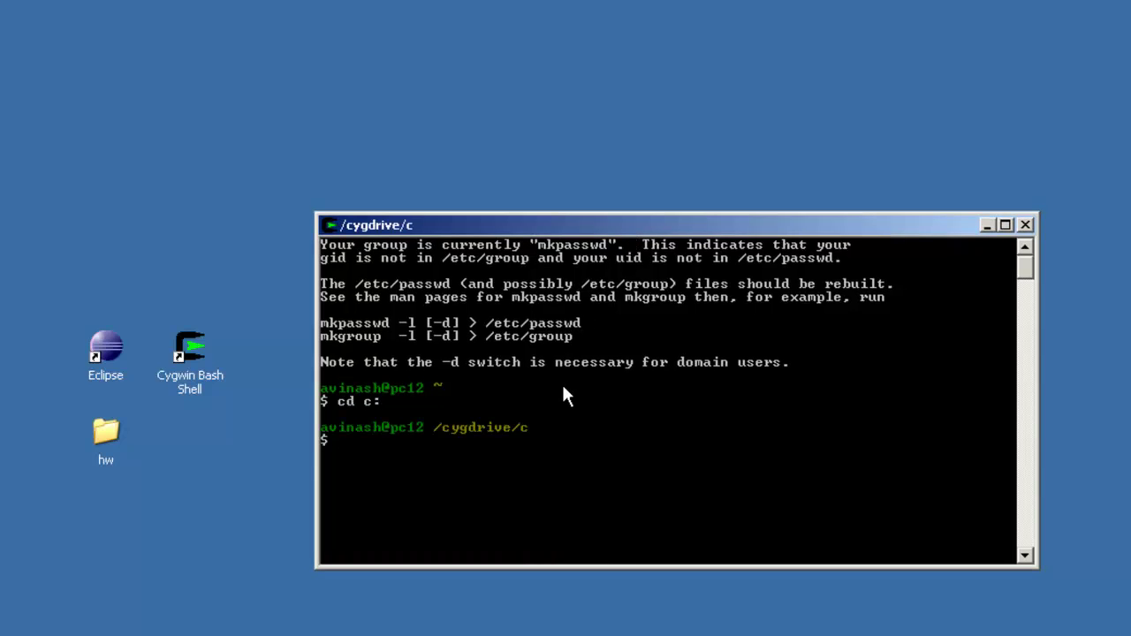
type("cd D")
key("Tab")
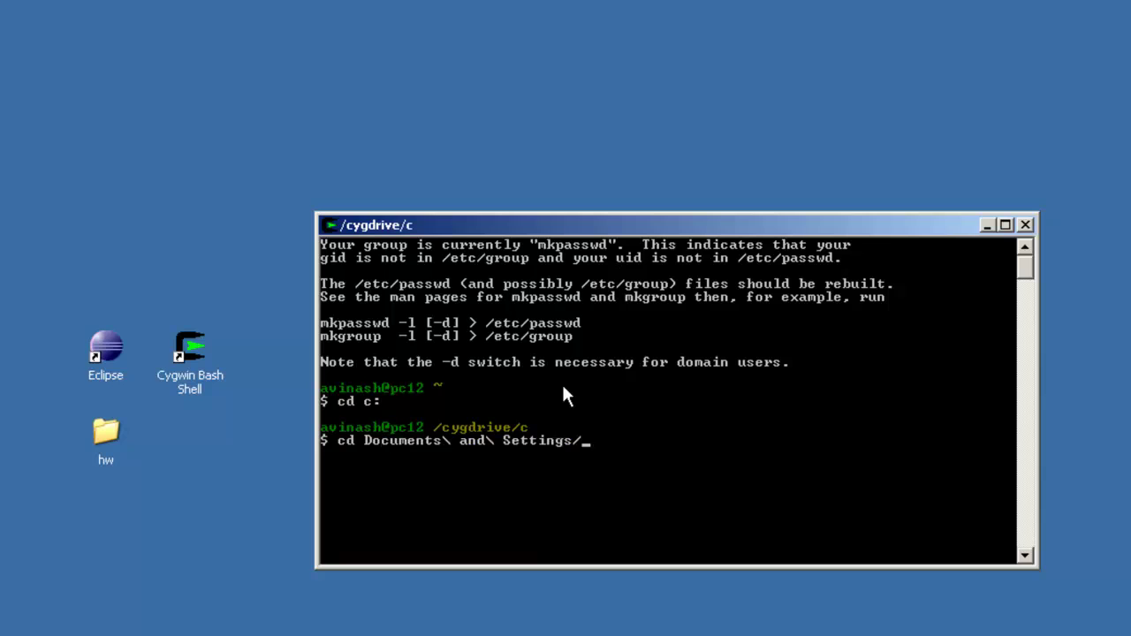
key("Return")
type("cd a")
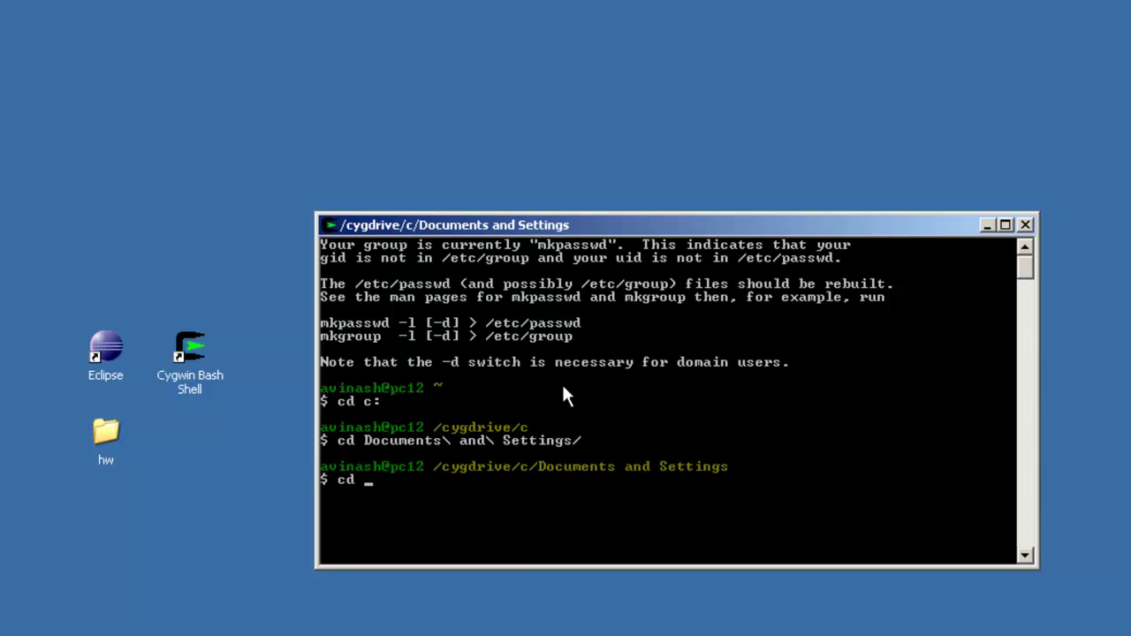
key("Tab")
key("Return")
Change into Desktop/hw/sim/xilinx/modelsim and begin typing the ./scripts command.
type("cd Desk")
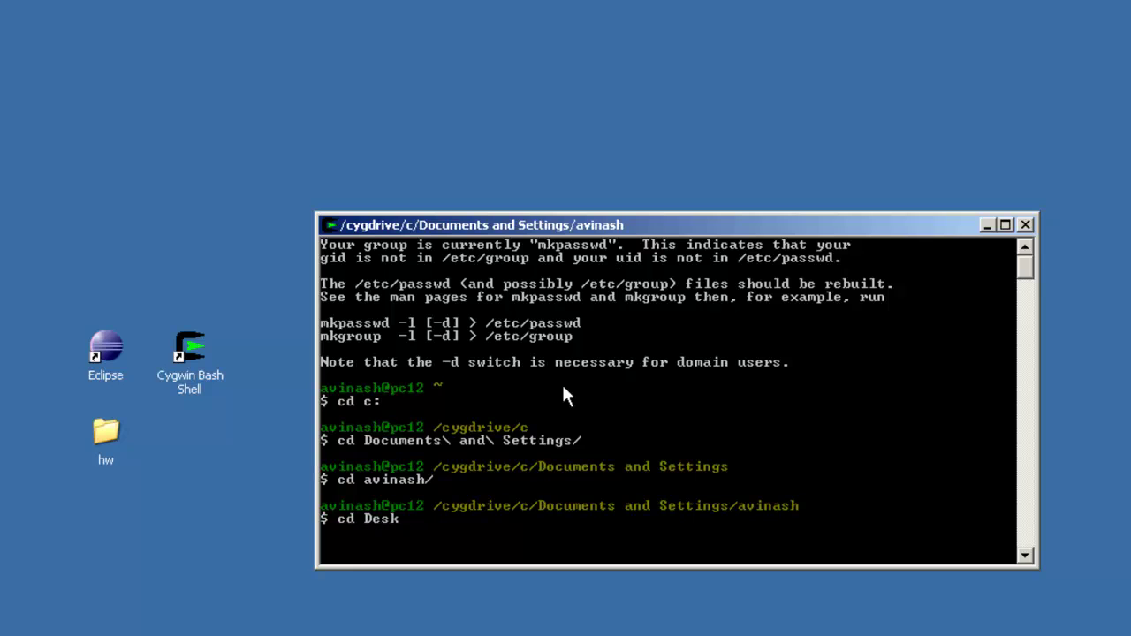
key("Tab")
key("Return")
type("cd hw")
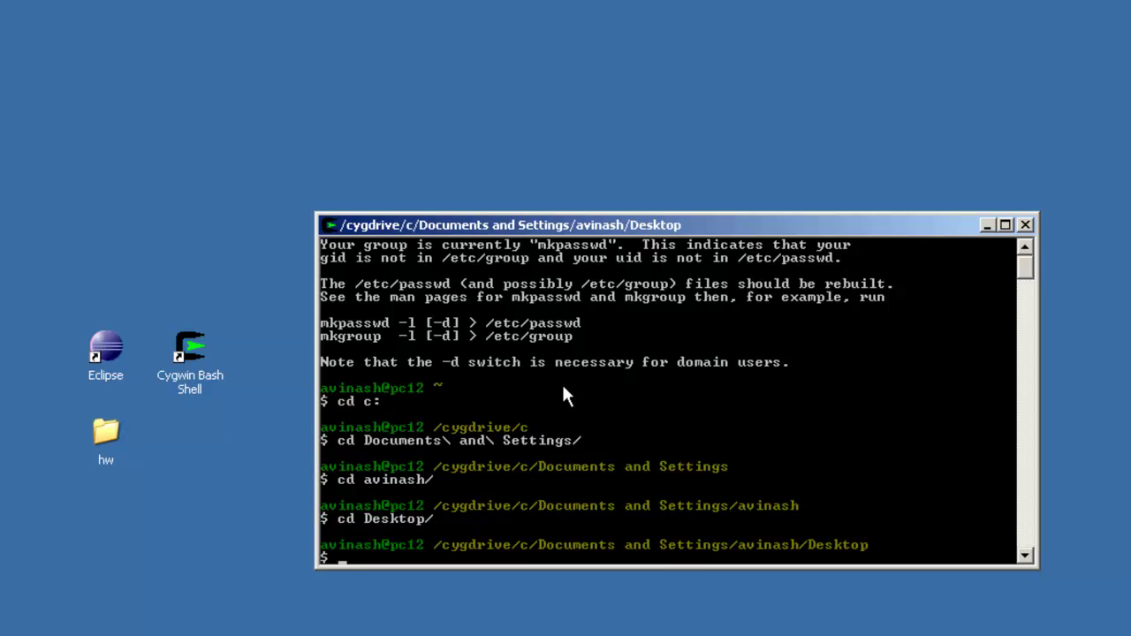
key("Return")
type("cd sim")
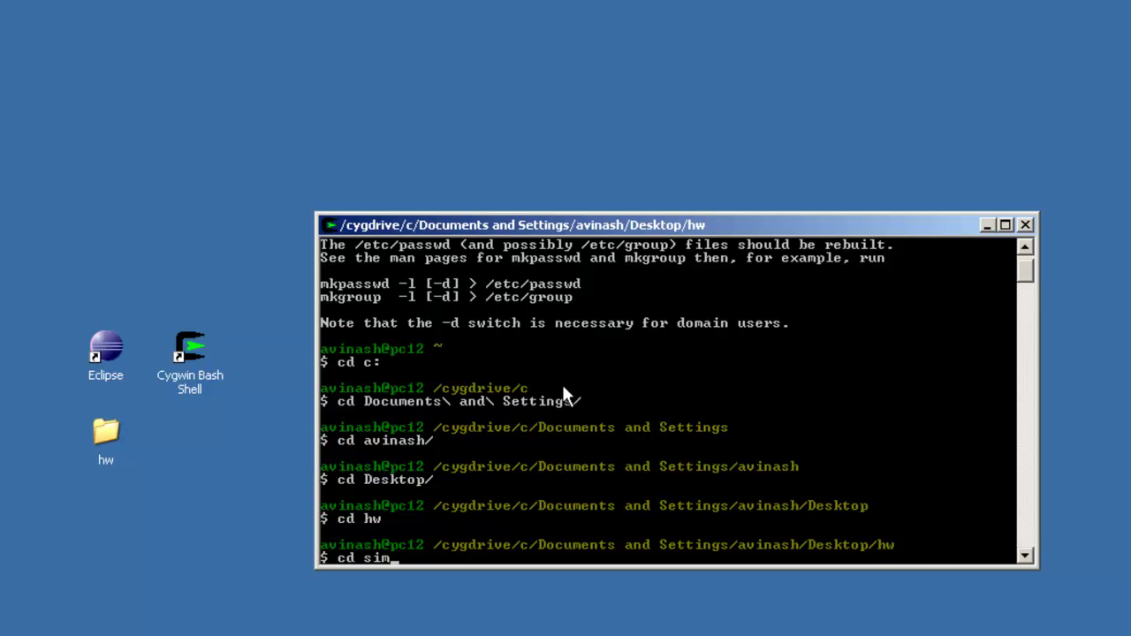
key("Return")
type("cd x")
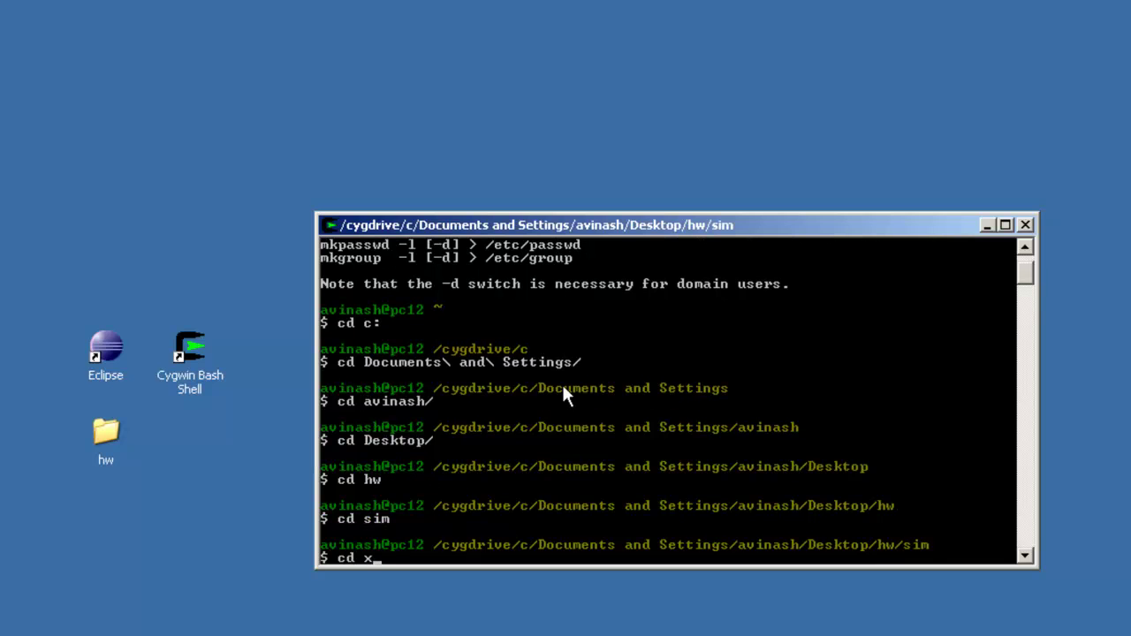
key("Tab")
key("Return")
type("cd ")
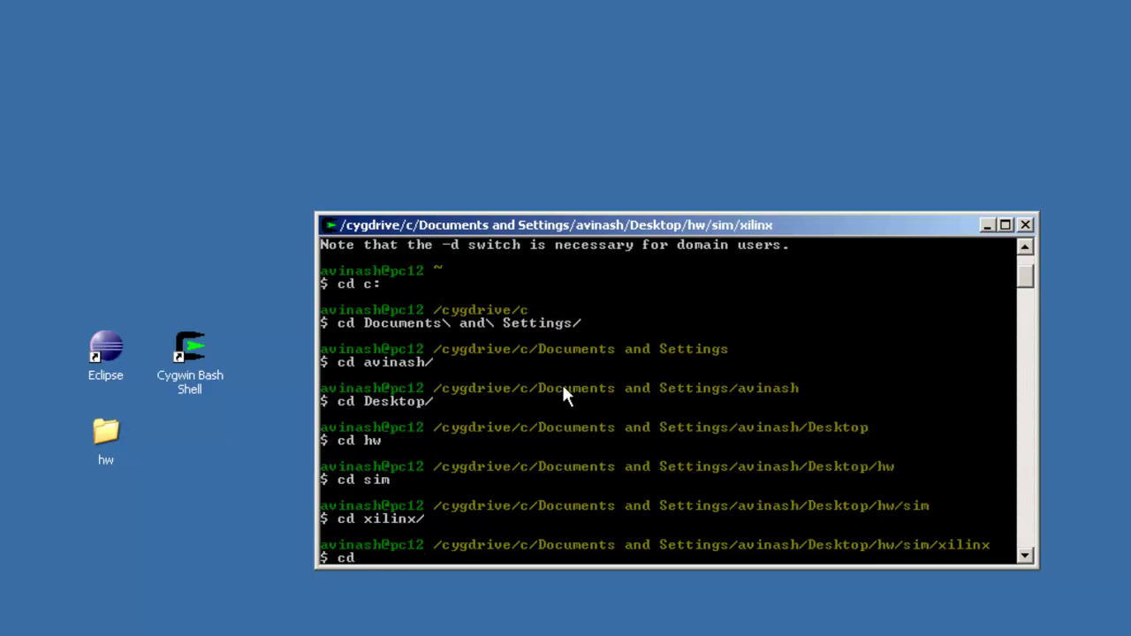
type("mo")
key("Tab")
key("Return")
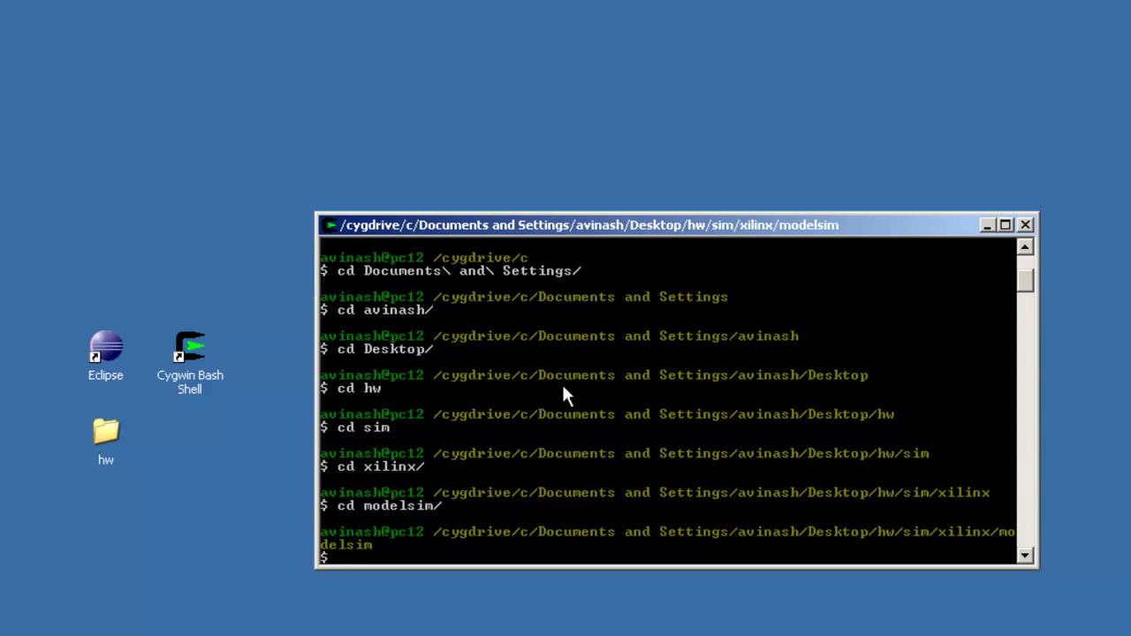
type("./scripts")
Run ./scripts/compile_target_libs.sh to compile the Xilinx target library modules.
type("/compile")
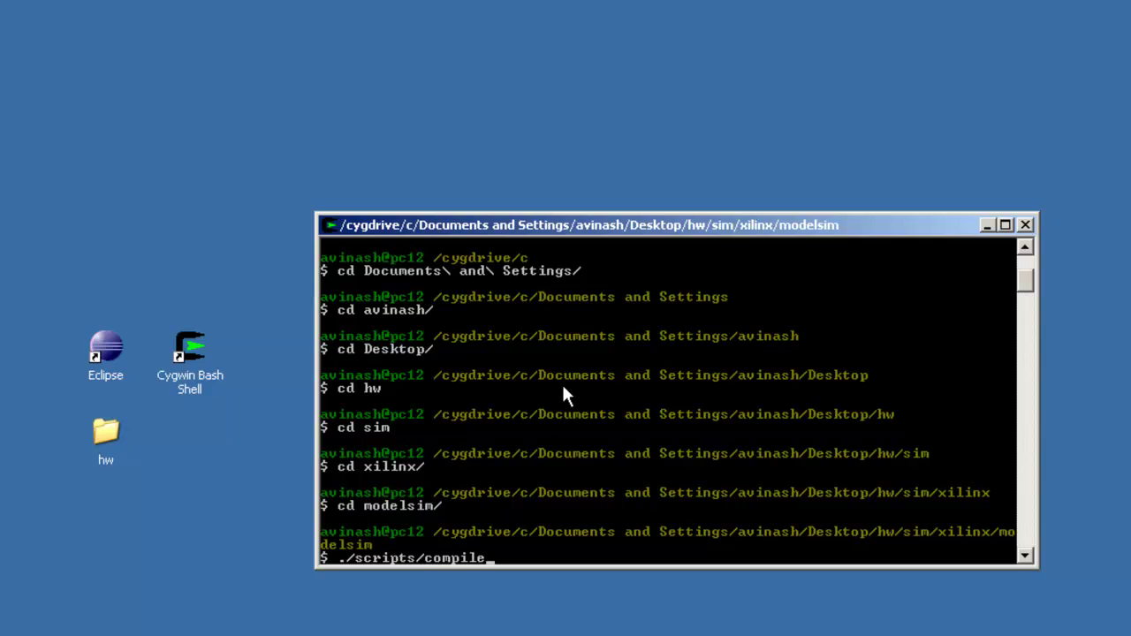
type("_target_libs")
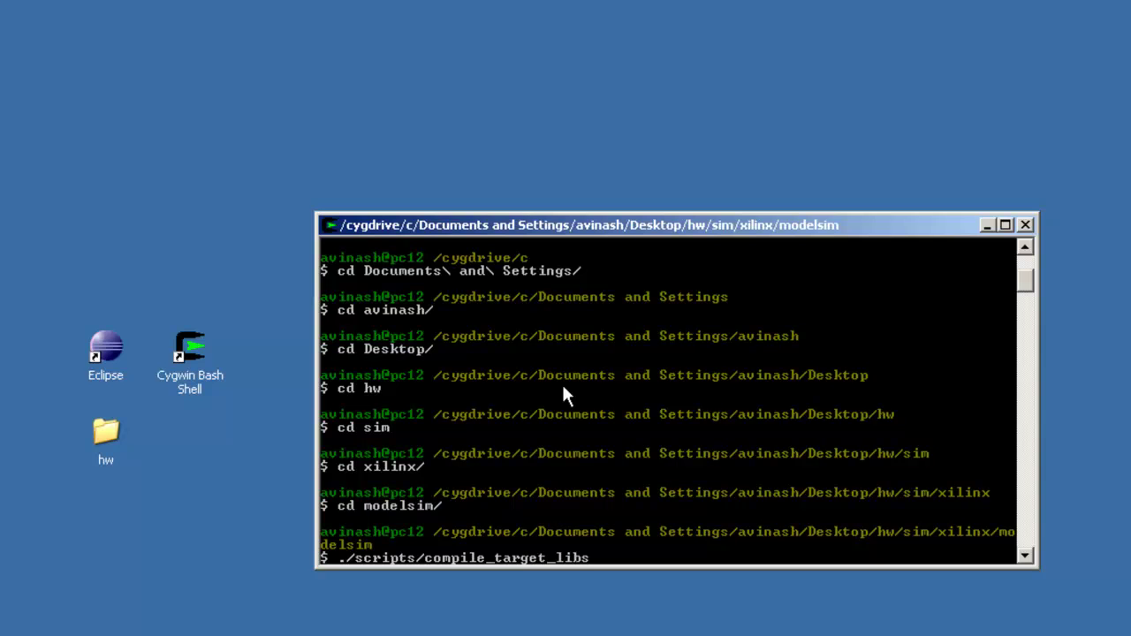
type(".sh")
key("Return")
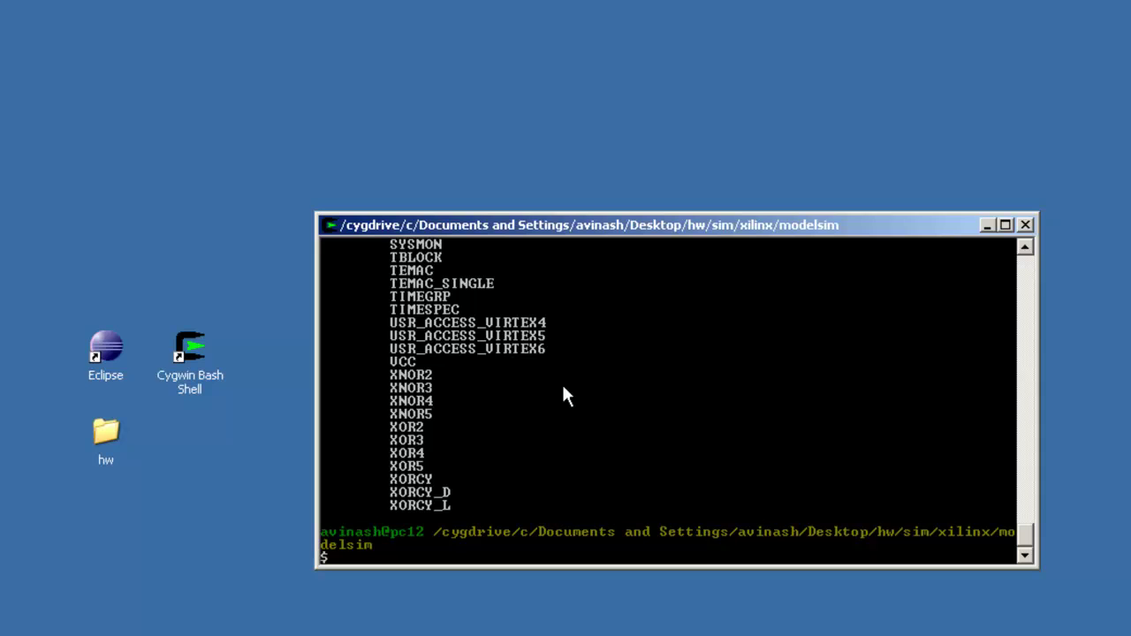
type("./scripts/com")
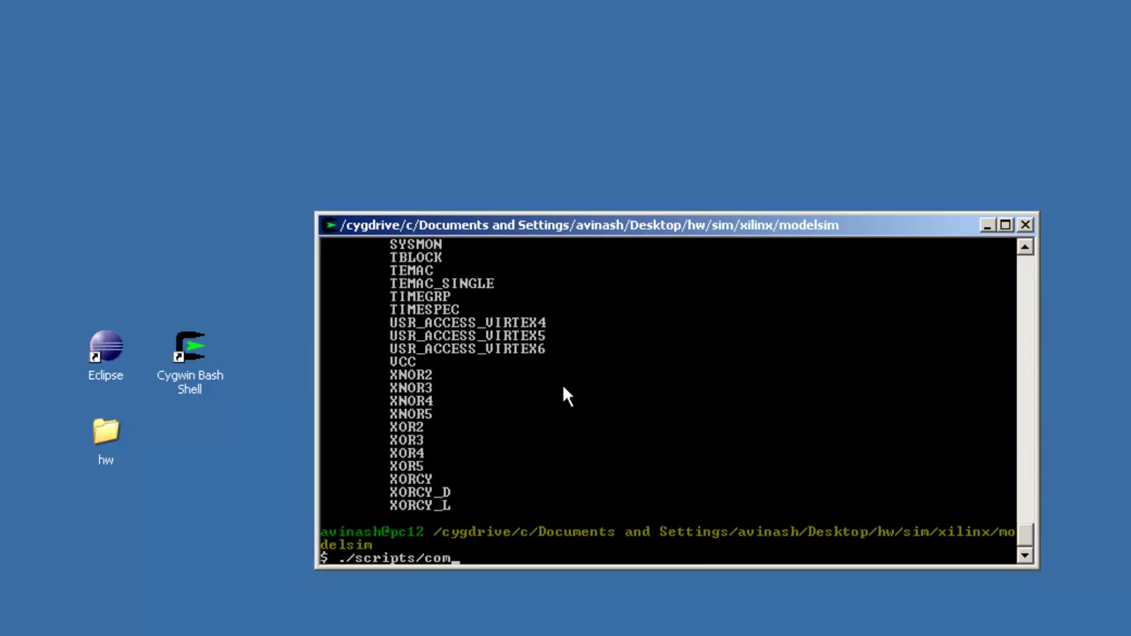
type("pile.sh ")
type("-ccone")
Fix the option and run ./scripts/compile.sh --connect-to-debugger, yielding testbench, cpu_disassembler and cpu_reset_n.
key("BackSpace")
key("BackSpace")
key("BackSpace")
key("BackSpace")
type("onnect-to")
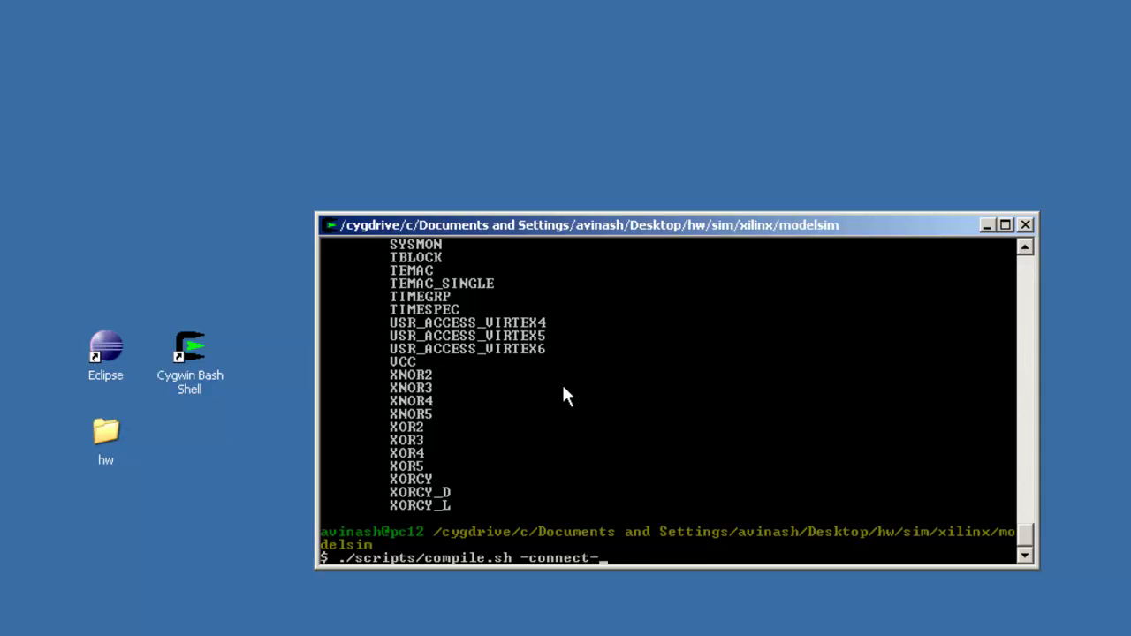
key("BackSpace")
key("BackSpace")
key("BackSpace")
key("BackSpace")
key("BackSpace")
key("BackSpace")
key("BackSpace")
key("BackSpace")
key("BackSpace")
key("BackSpace")
type("-connect-to-debugger")
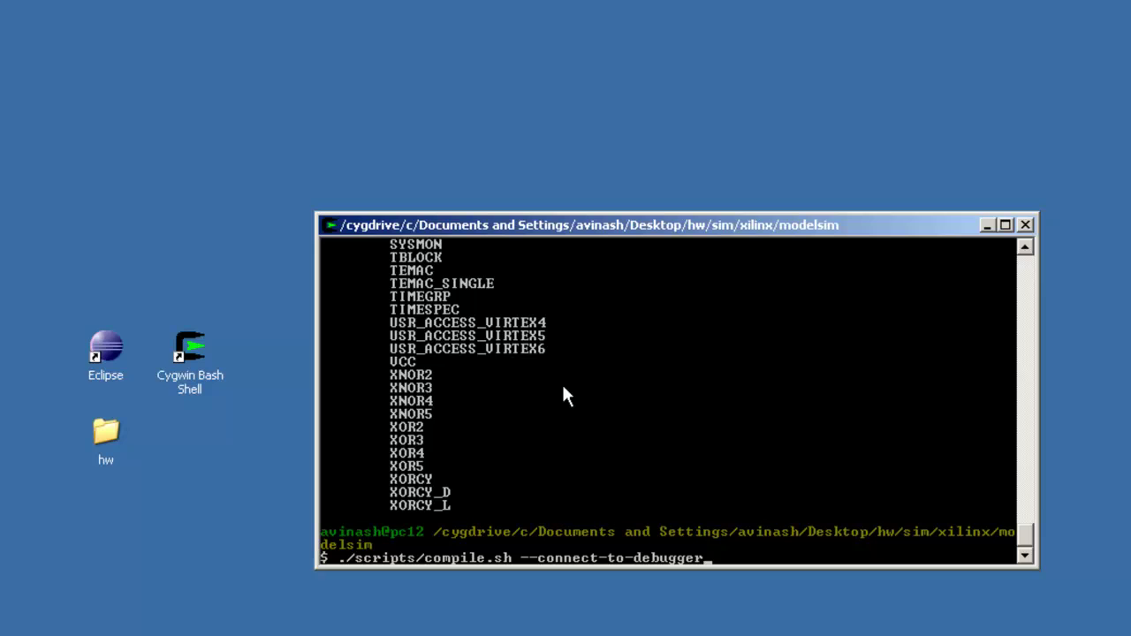
key("Return")
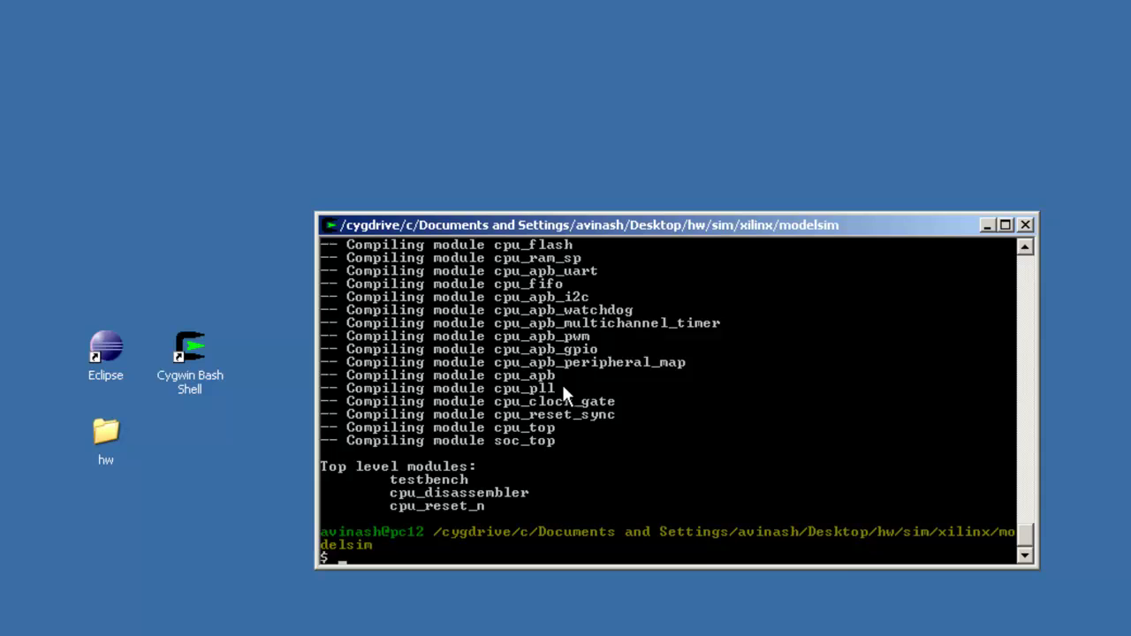
type("./scripts/sim.sh")
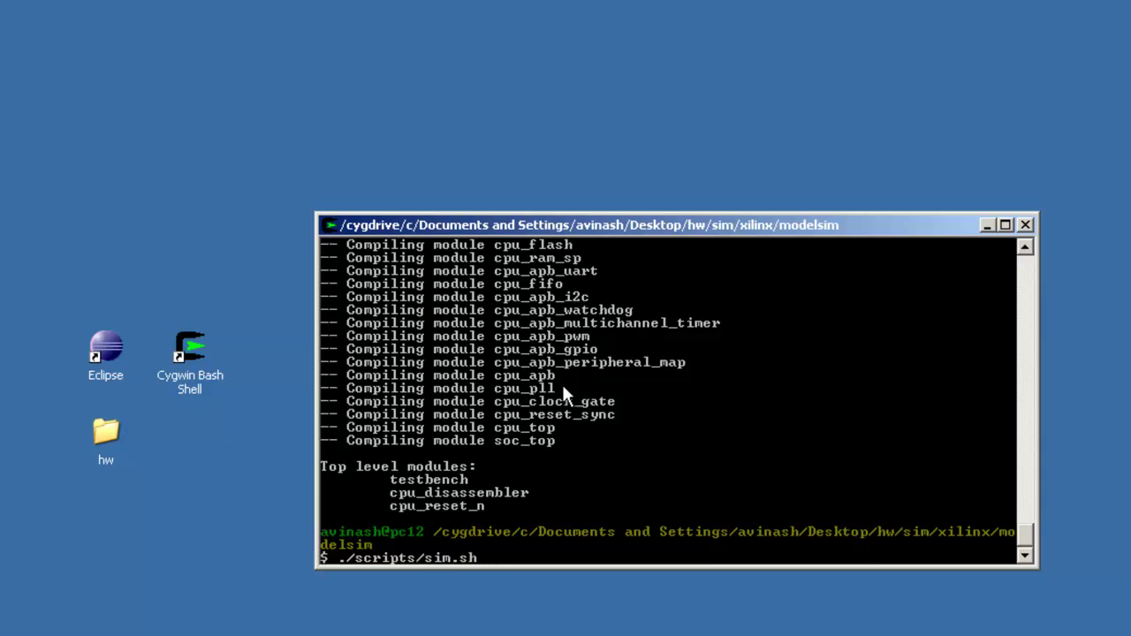
type(" --connect-to-debug")
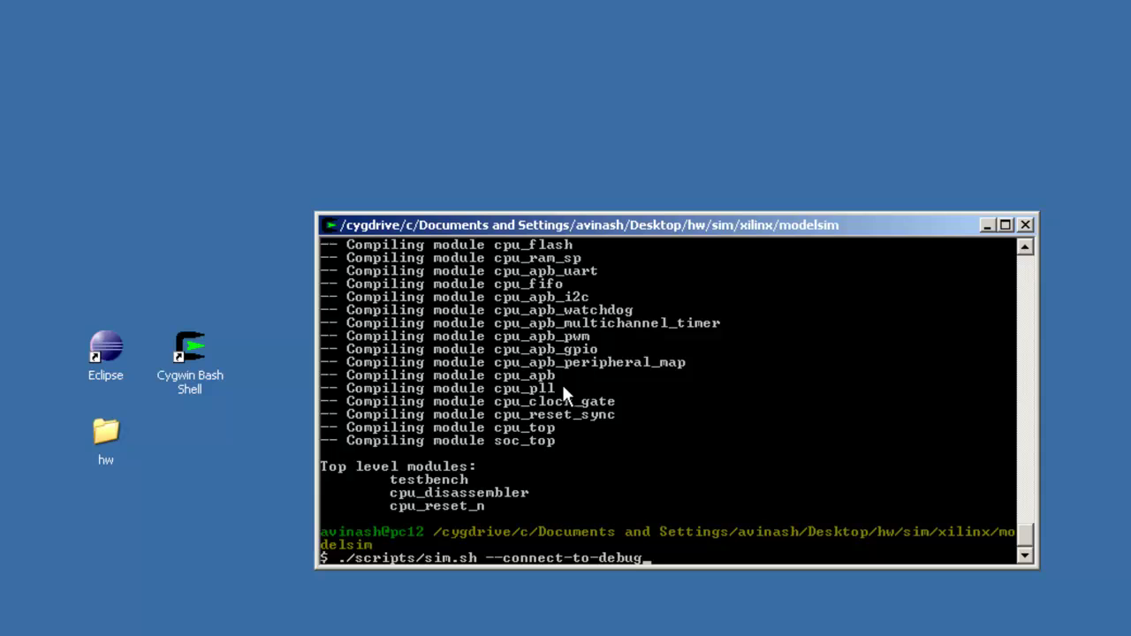
type("ger")
Run ./scripts/sim.sh --connect-to-debugger to launch QuestaSim 6.5c with testbench loaded.
key("Return")
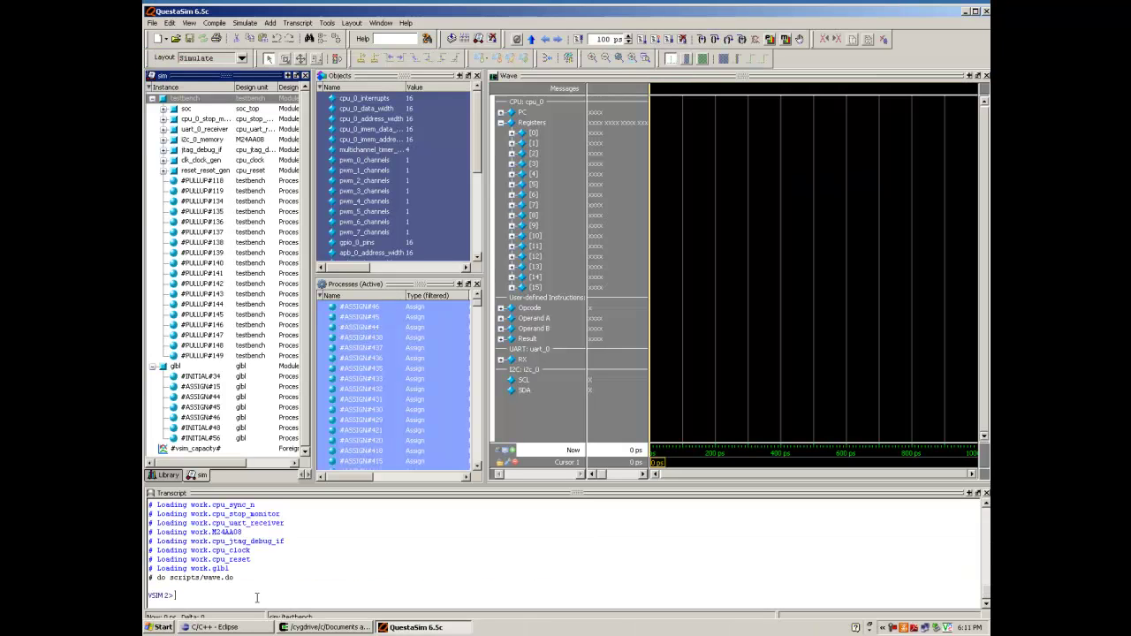
Enter run -all at the VSIM prompt so the simulation waits on port 1025.
type("run")
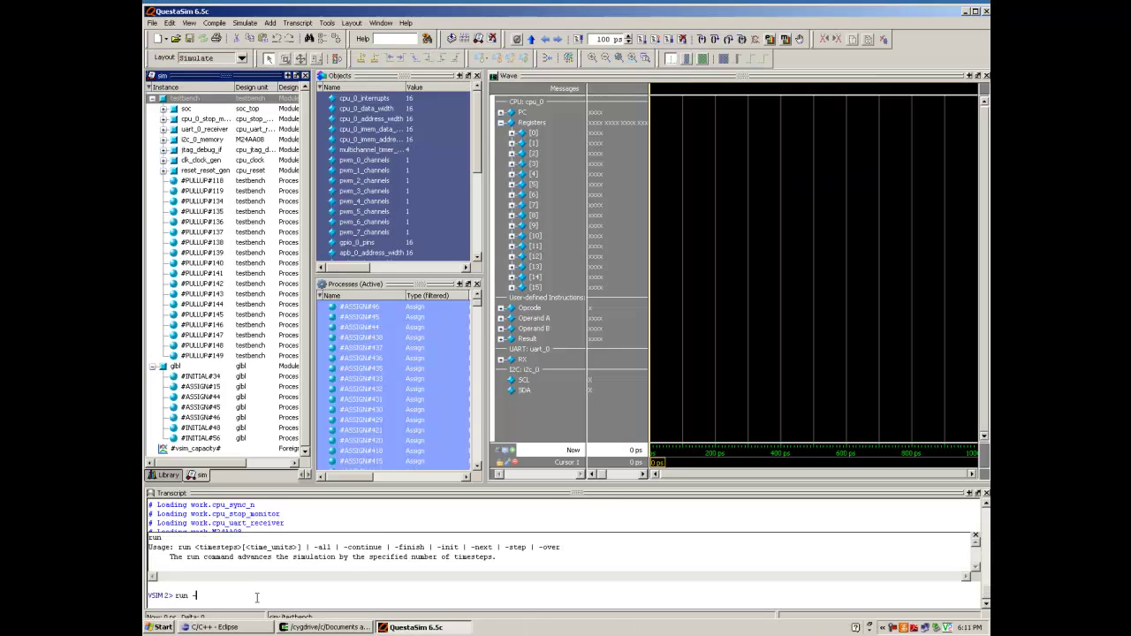
type(" -all")
key("Return")
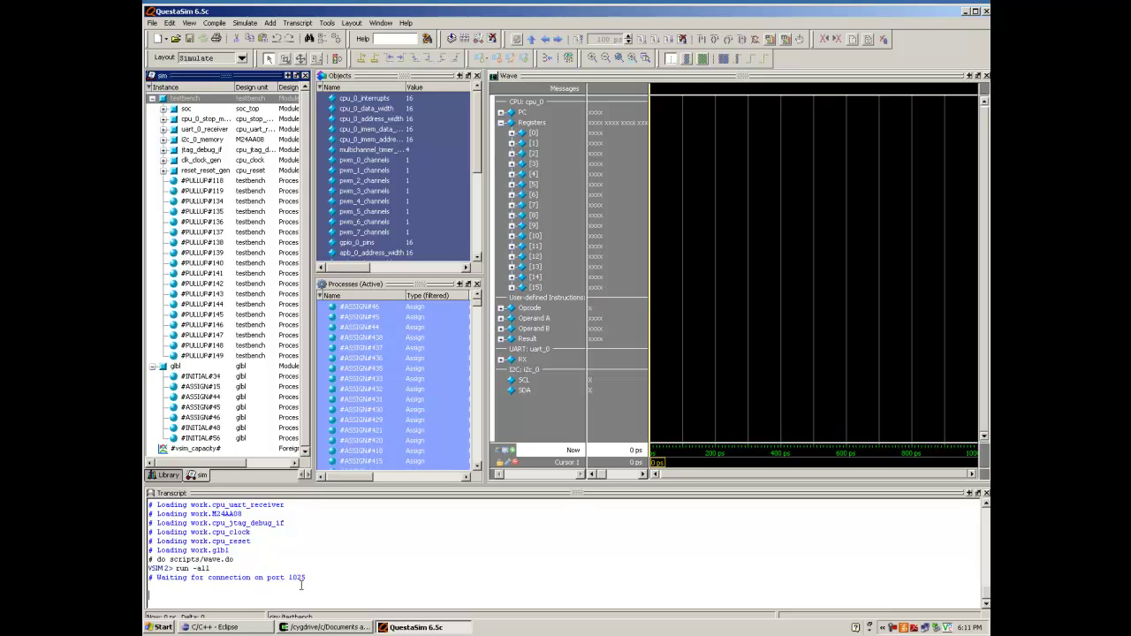
Create eSi-RISC Hardware configuration 'uart_gpio Debug' with project uart_gpio and application Debug/uart_gpio.exe.
left_click(238, 627)
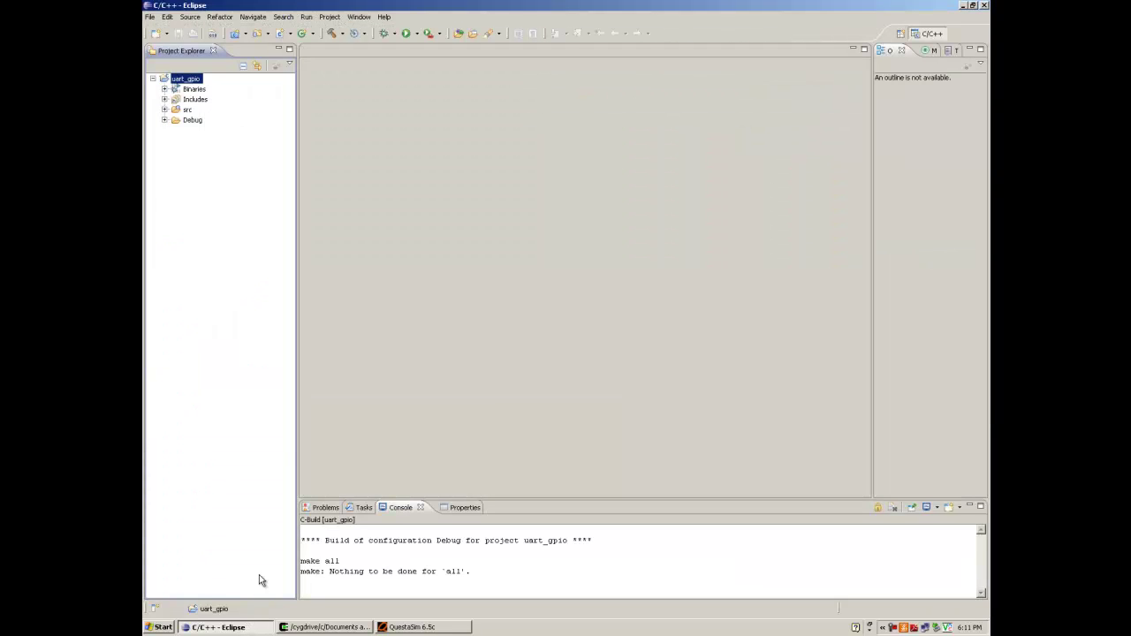
left_click(306, 17)
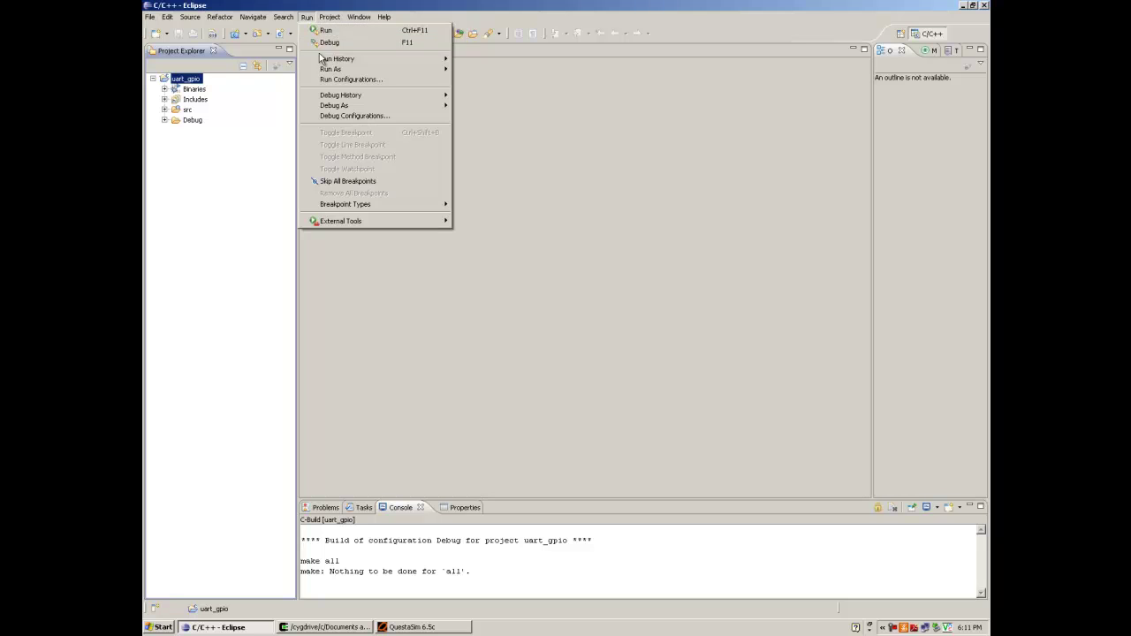
left_click(334, 81)
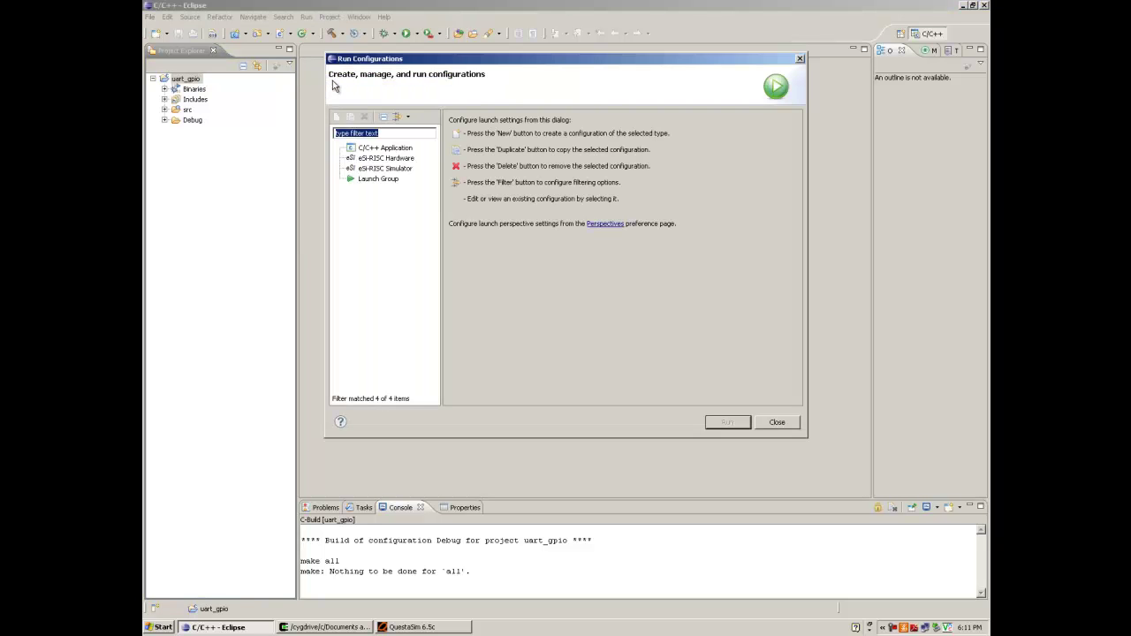
double_click(385, 159)
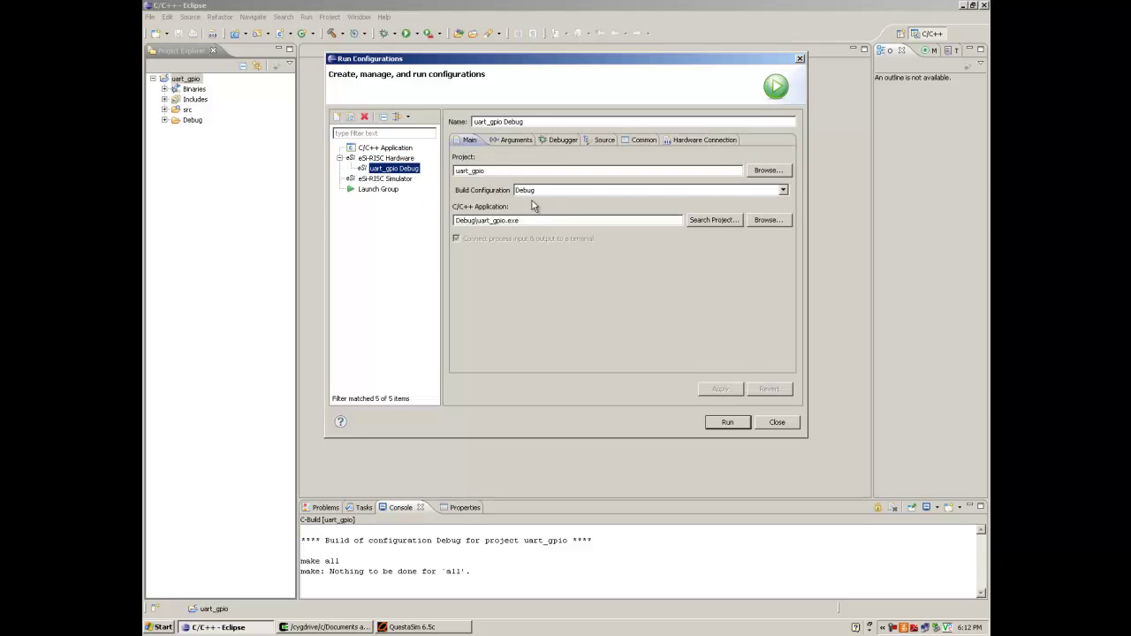
left_click(767, 170)
left_click(514, 152)
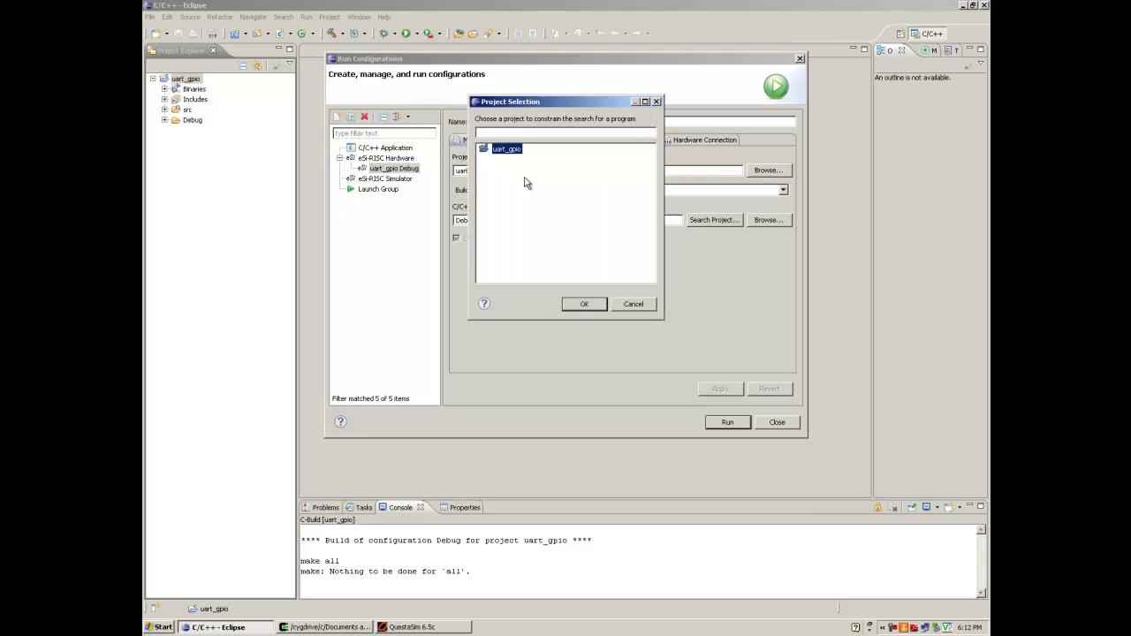
left_click(587, 304)
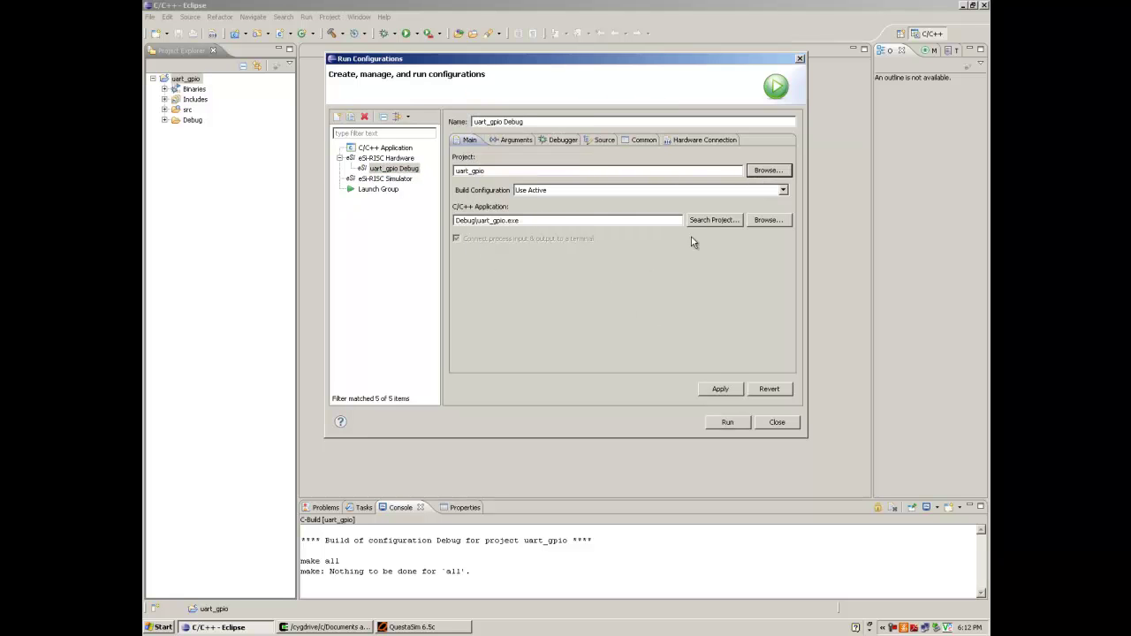
left_click(700, 221)
left_click(594, 260)
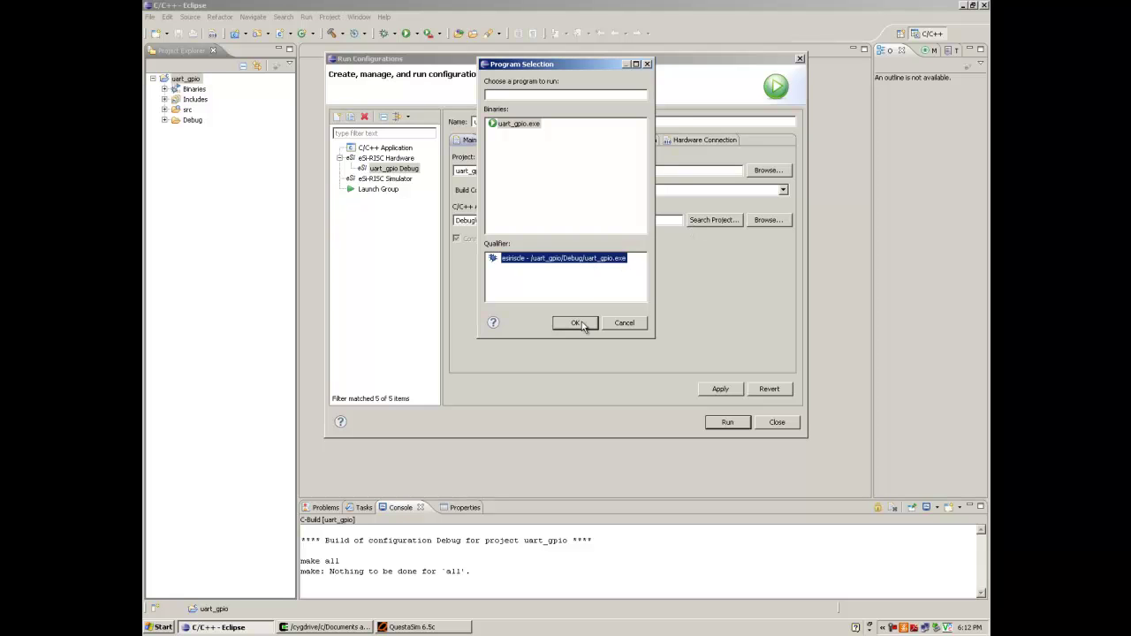
left_click(580, 325)
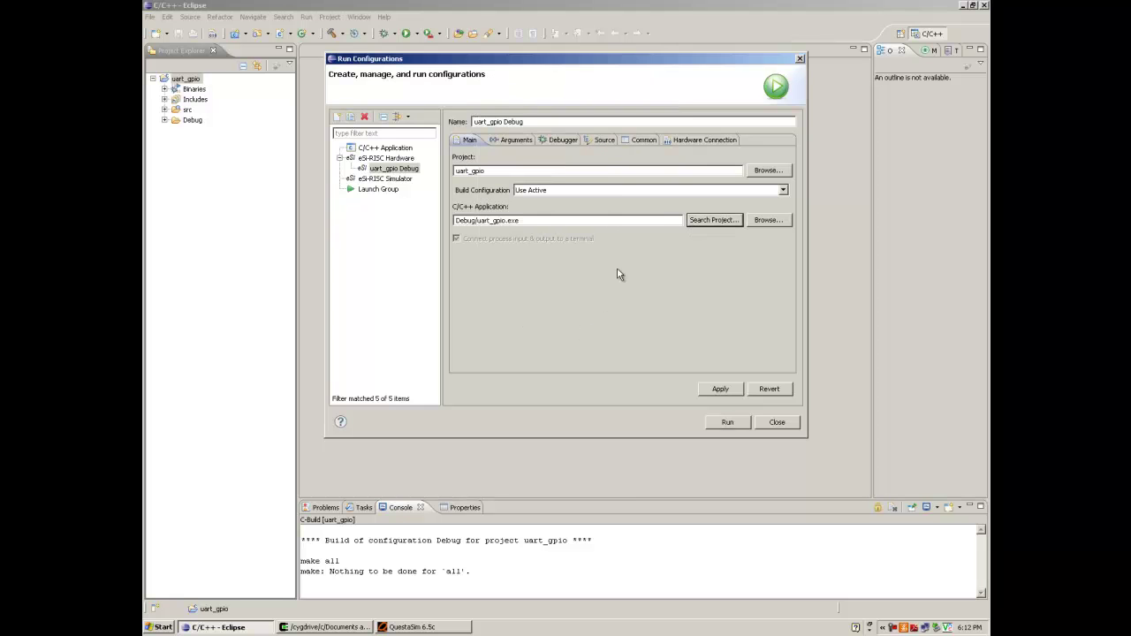
Set the Hardware Connection target to IP and run uart_gpio Debug.
left_click(695, 142)
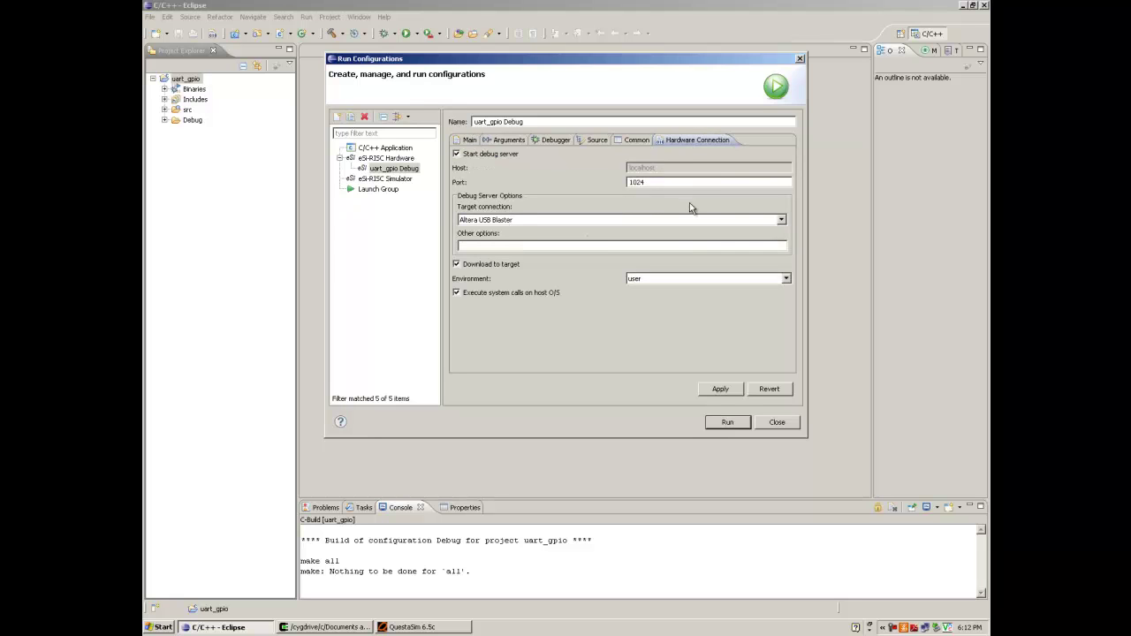
left_click(783, 221)
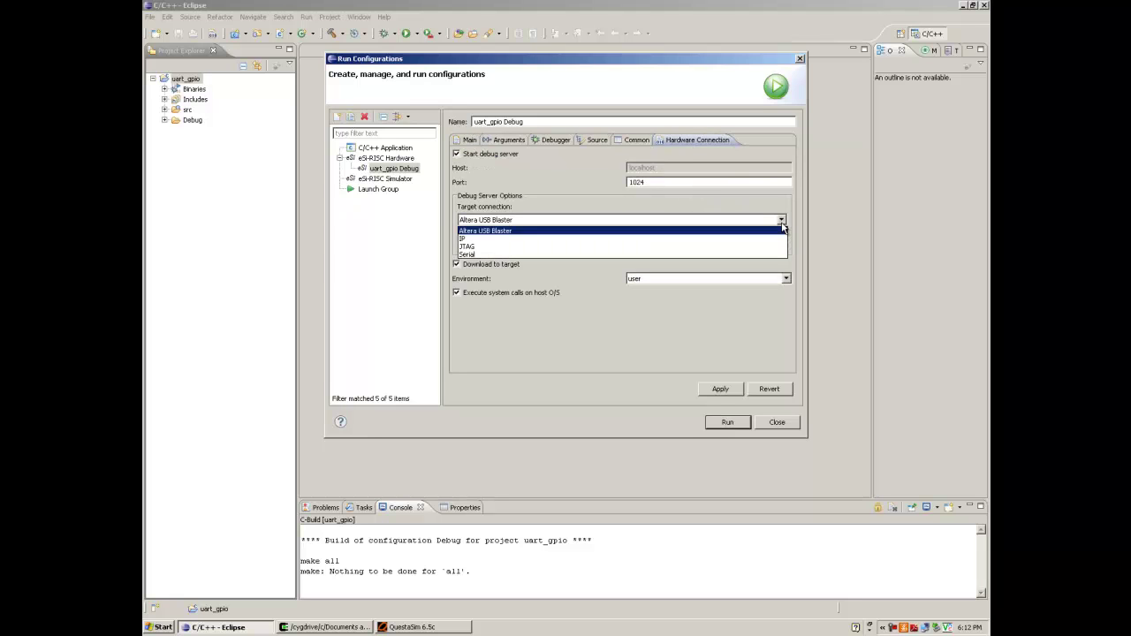
left_click(544, 239)
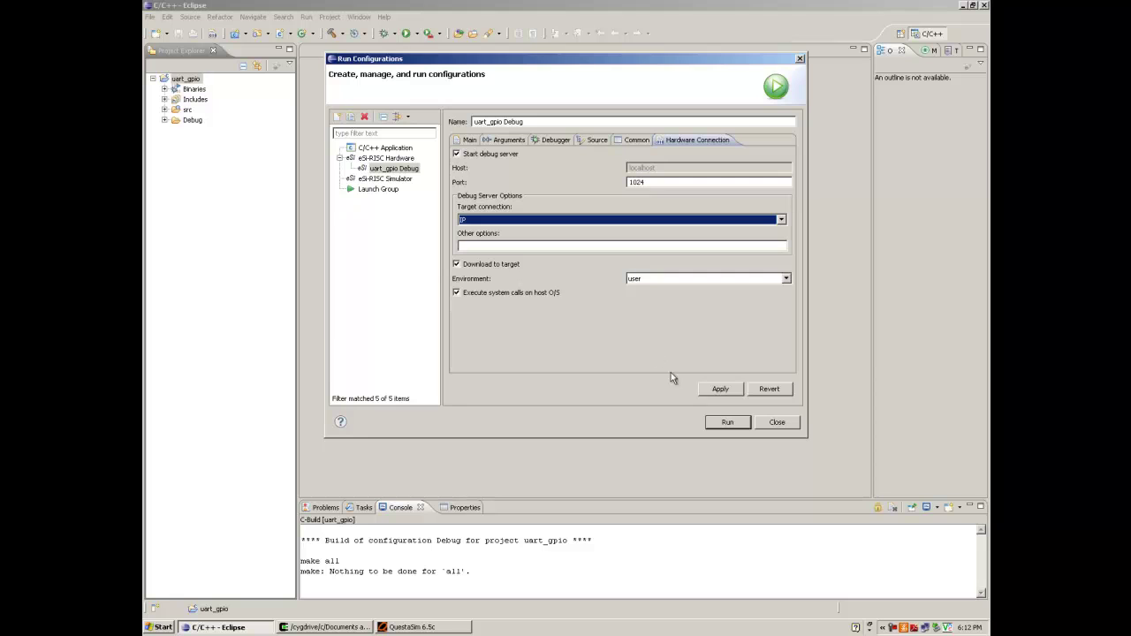
left_click(719, 425)
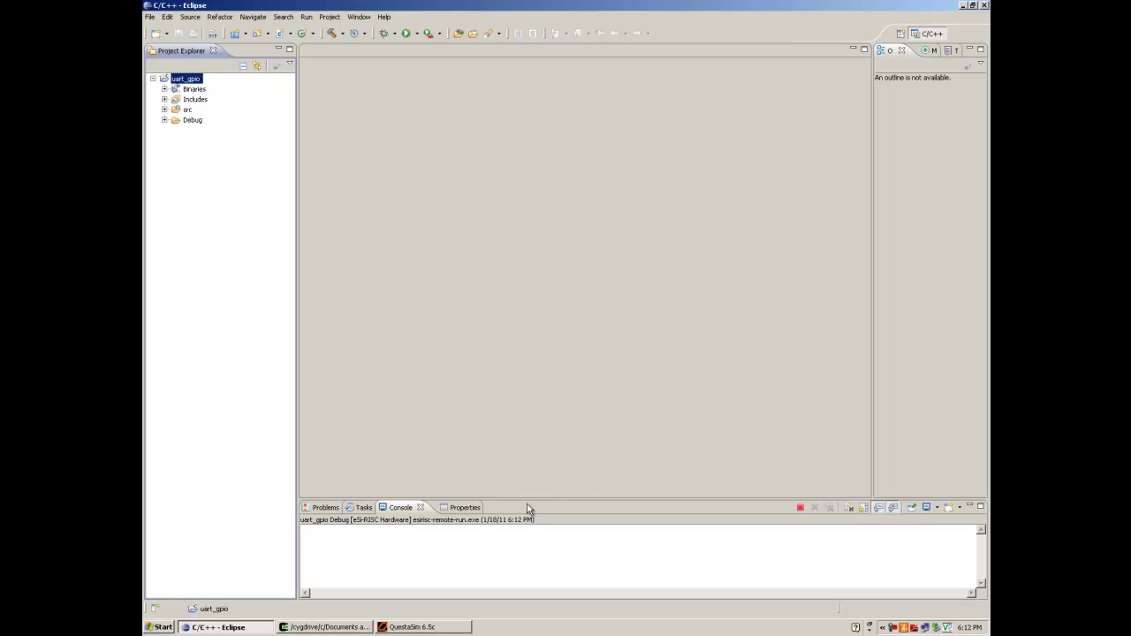
Bring the QuestaSim 6.5c window to the front while the Eclipse remote run continues.
left_click(455, 630)
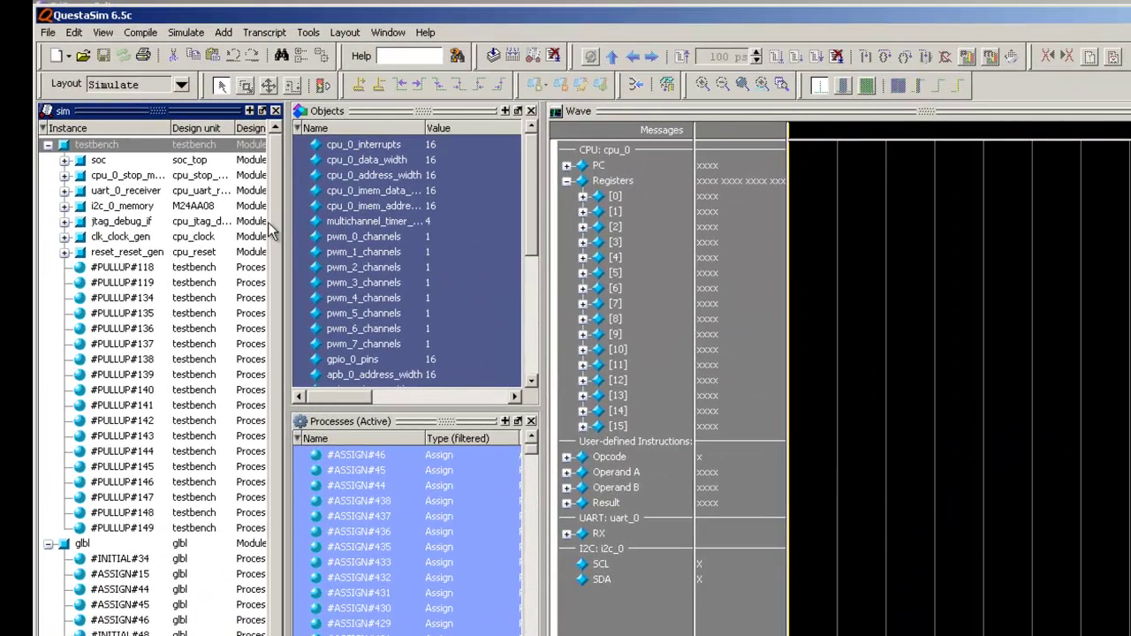
Break the QuestaSim simulation and return to the Wave display.
left_click(186, 32)
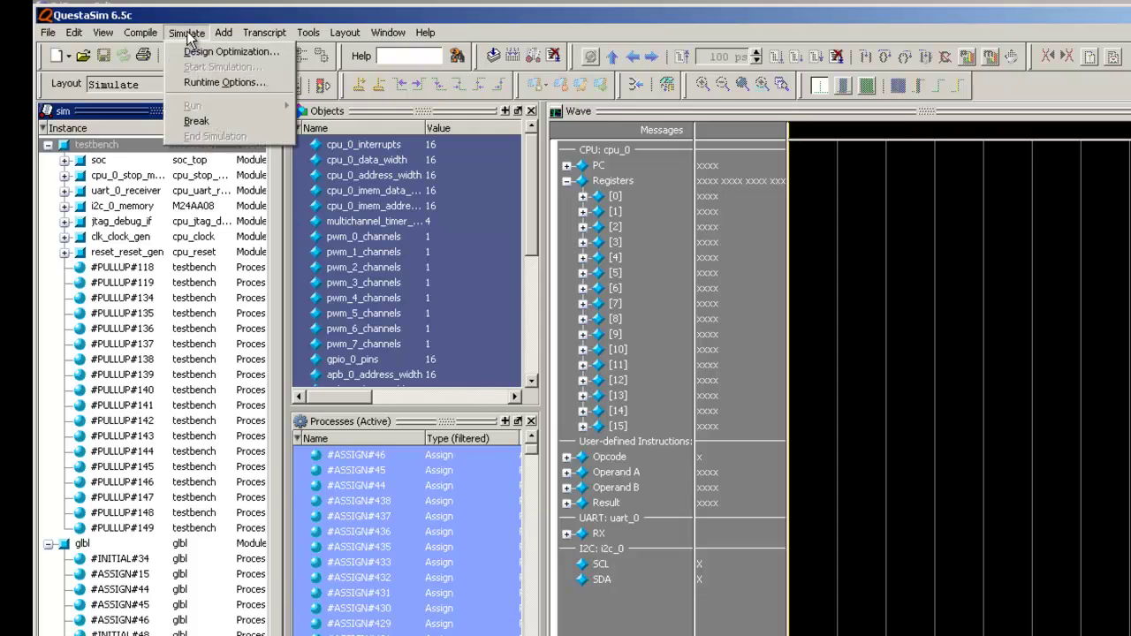
left_click(195, 121)
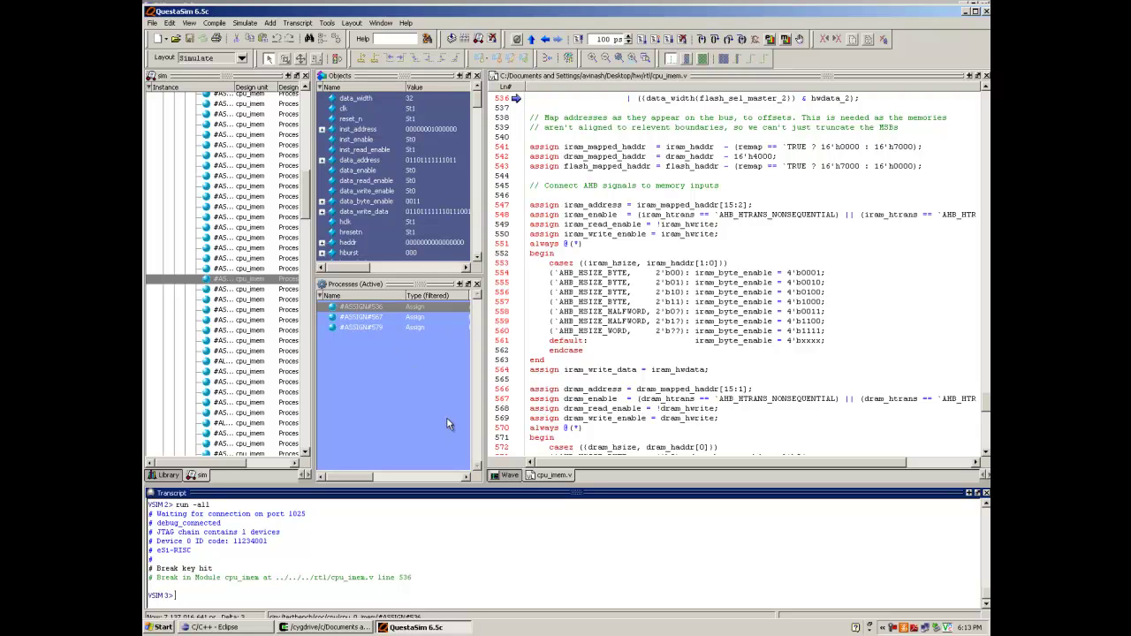
left_click(508, 476)
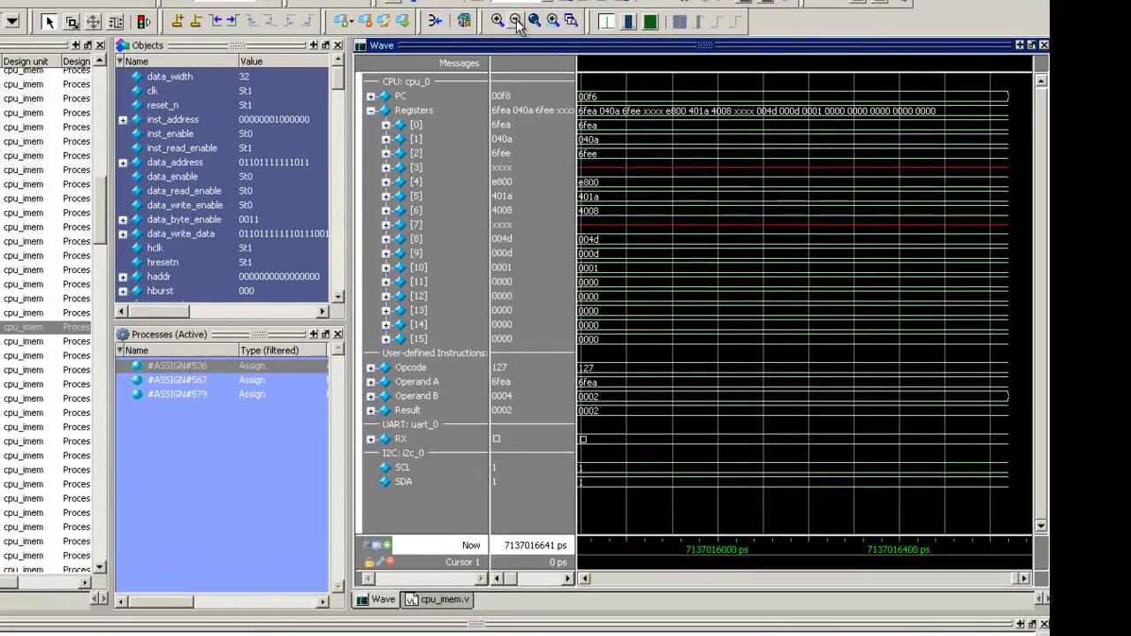
Zoom the waveform far out so UART RX shows the received characters 'eSi-RISC'.
left_click(517, 21)
left_click(517, 21)
left_click(517, 21)
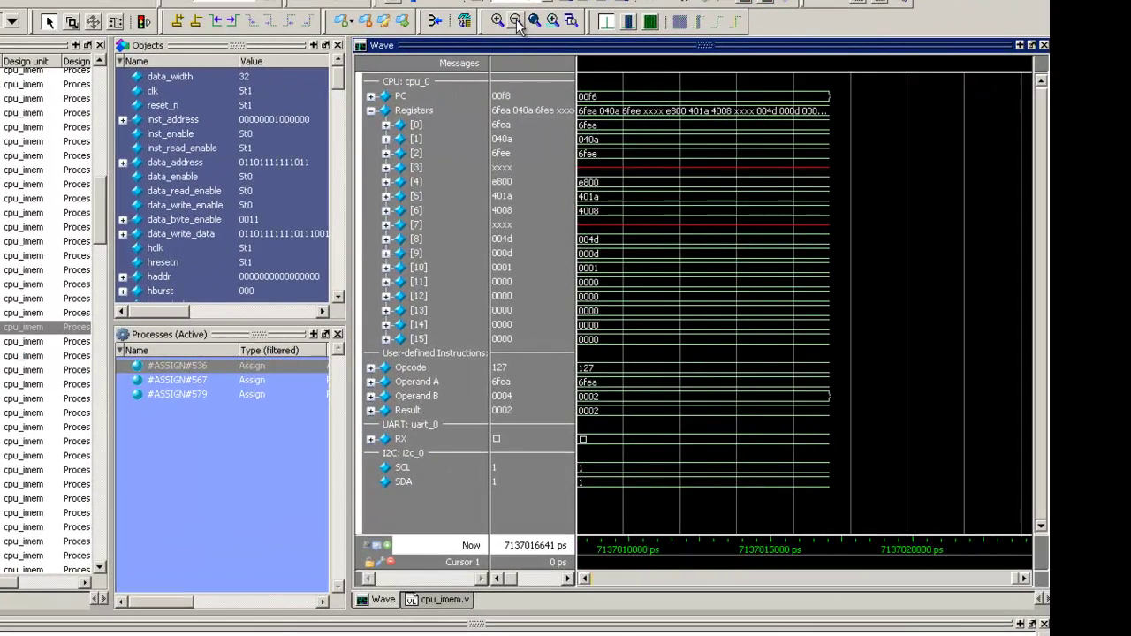
left_click(517, 21)
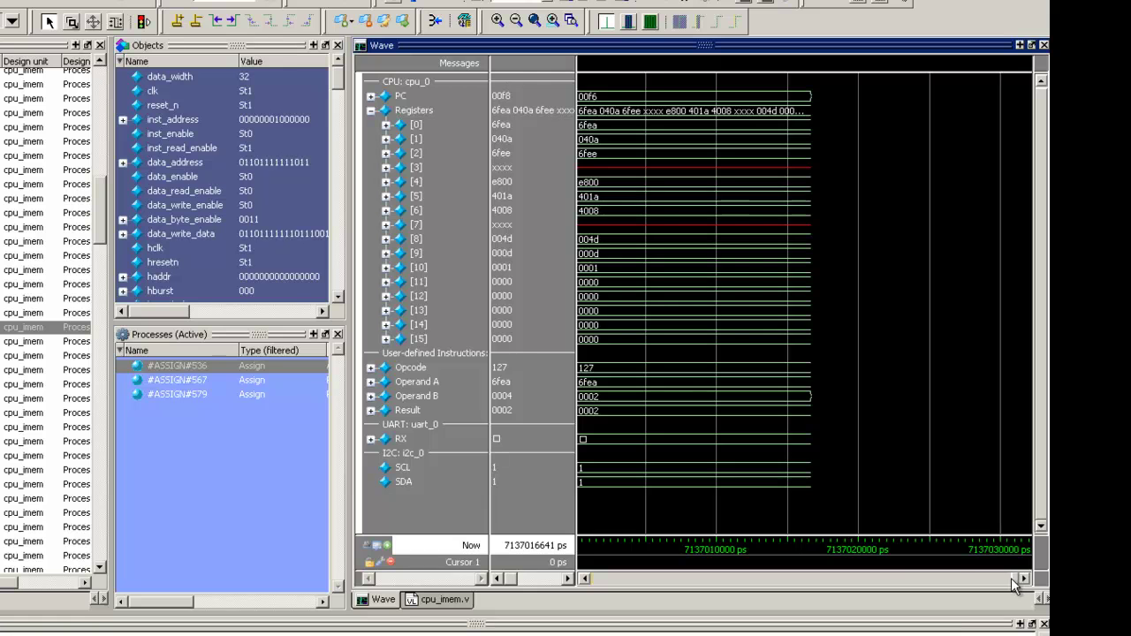
left_click_drag(1017, 581, 836, 584)
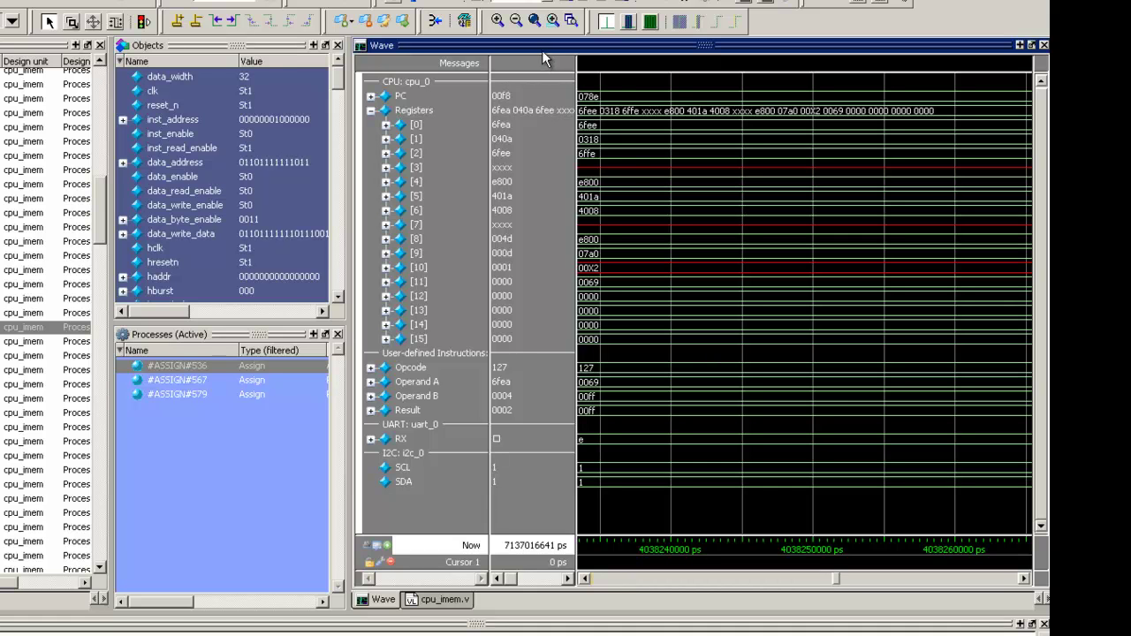
left_click(517, 21)
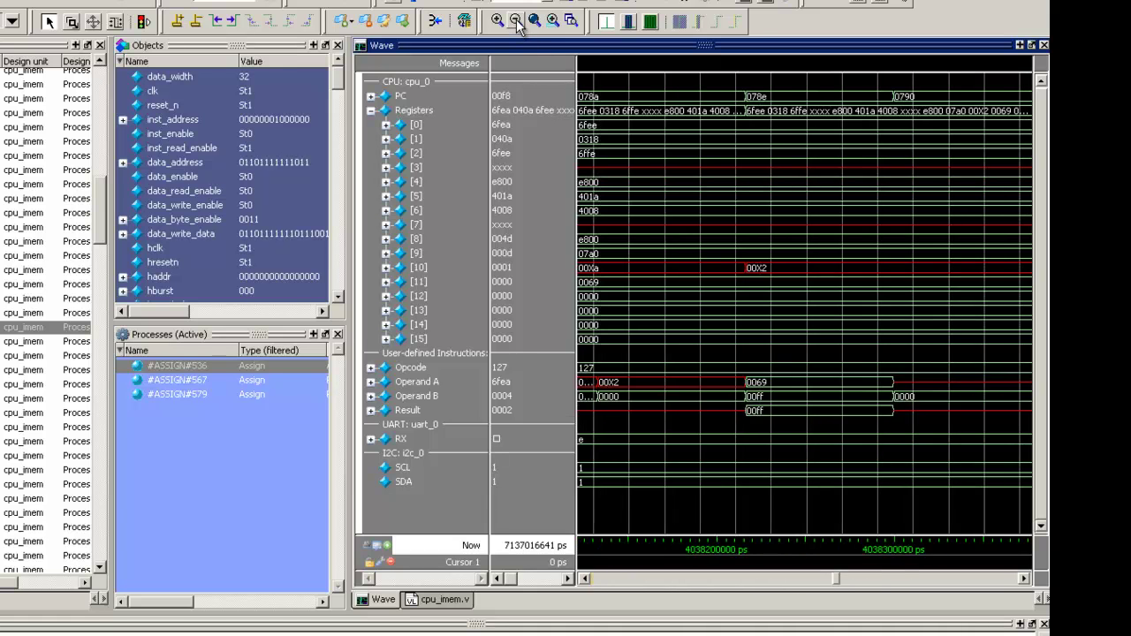
left_click(517, 21)
left_click(517, 22)
left_click(517, 21)
left_click(517, 22)
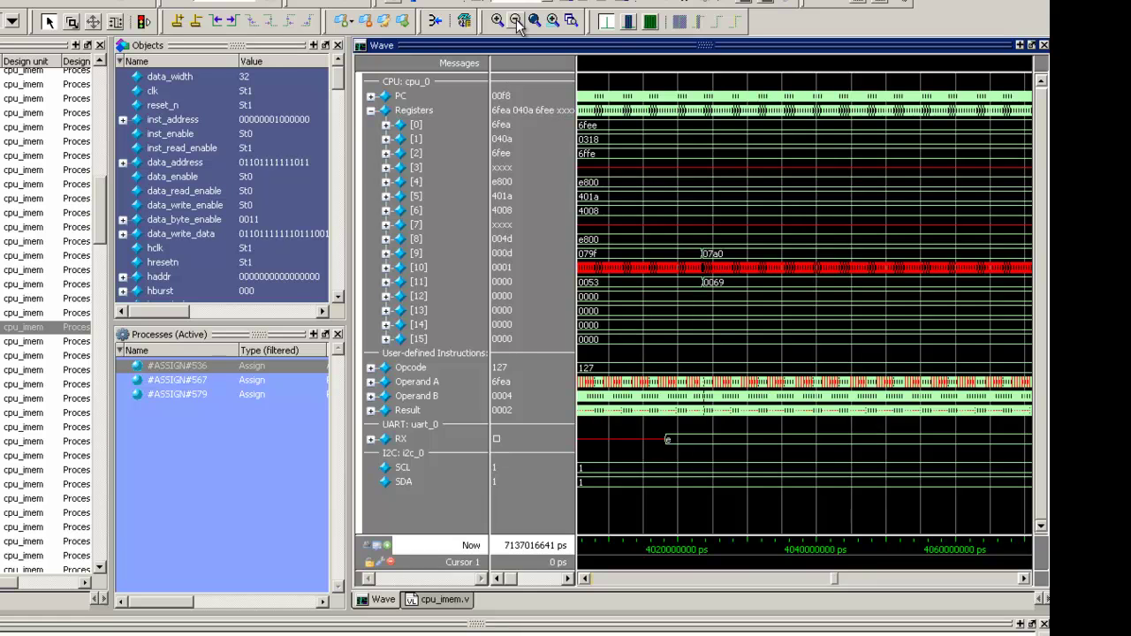
left_click(517, 21)
left_click(517, 22)
left_click(517, 21)
left_click(517, 21)
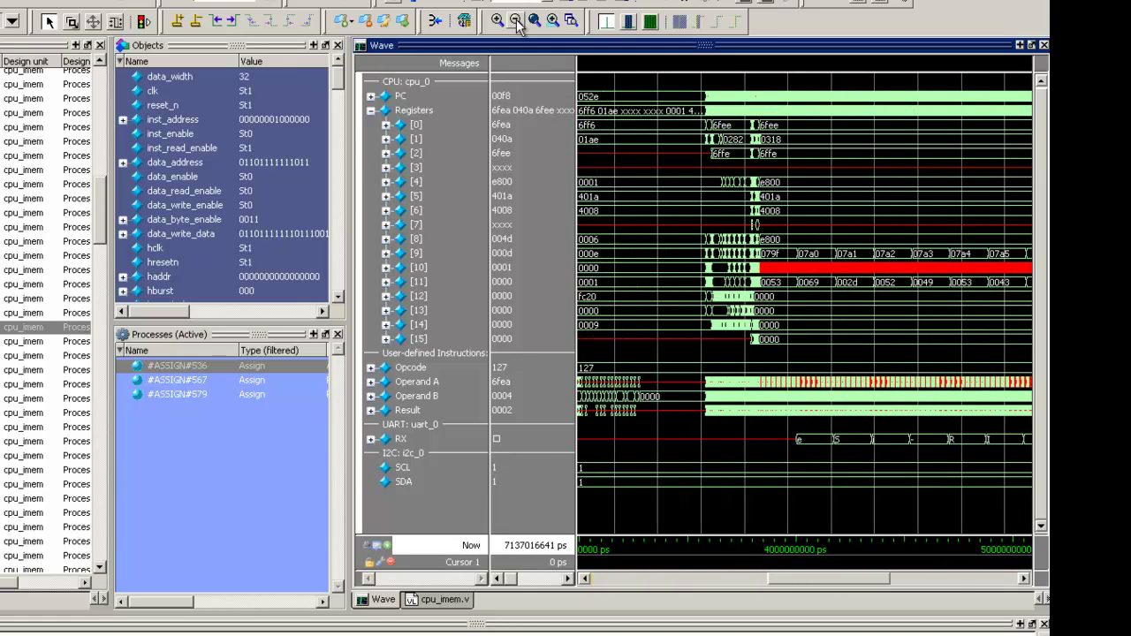